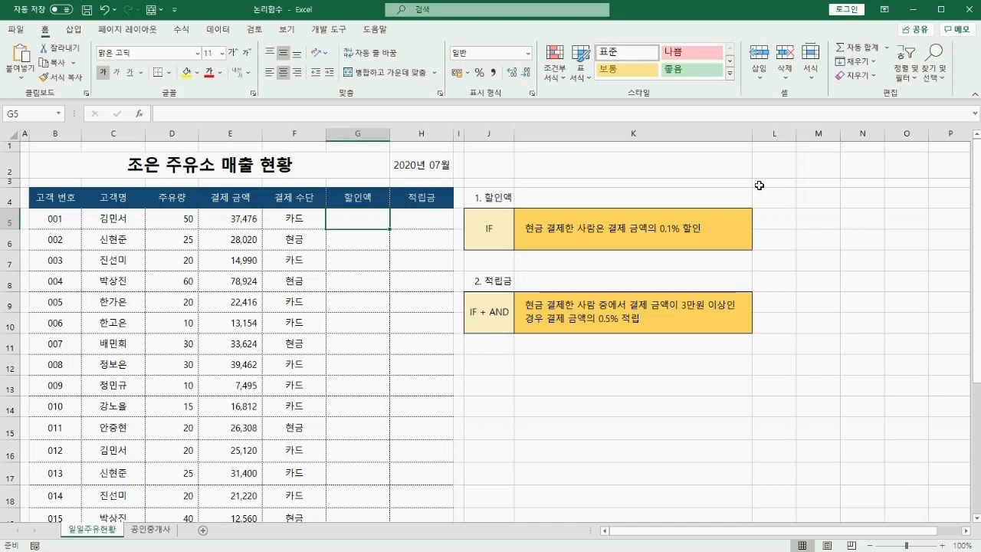
# Enter =IF(F5="현금",E5*1.1%,"") in G5 through the IF Function Arguments form.
pyautogui.write('=if(')
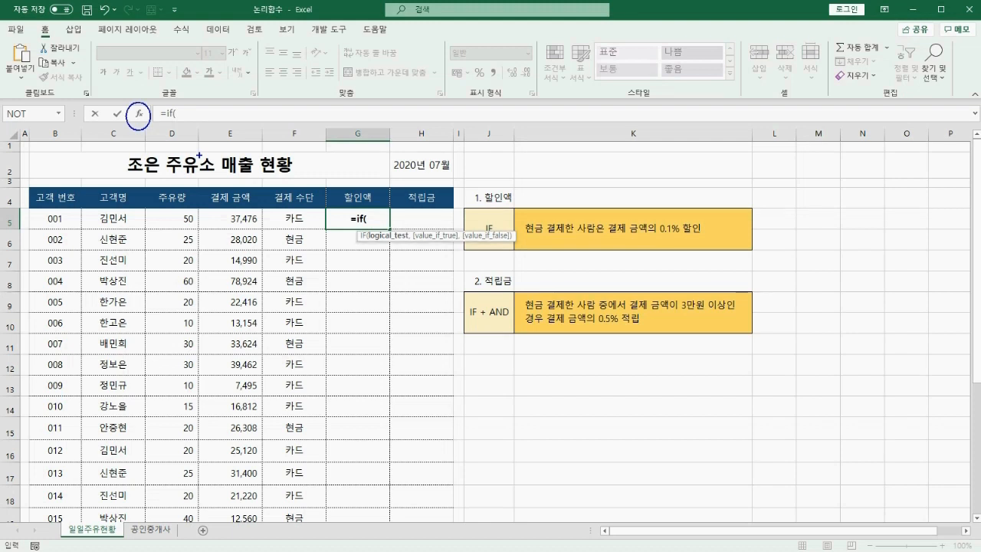
pyautogui.click(140, 115)
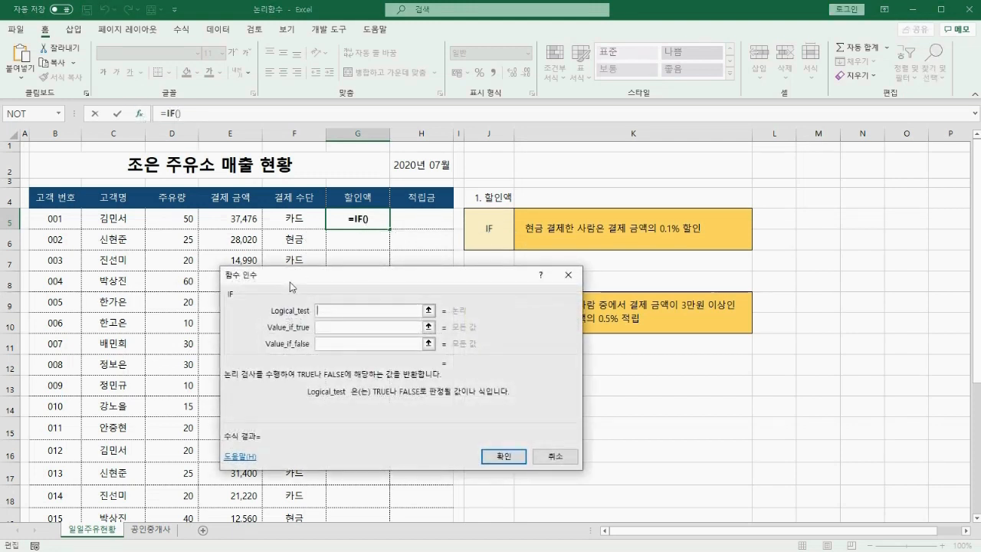
pyautogui.moveTo(381, 301); pyautogui.dragTo(623, 295)
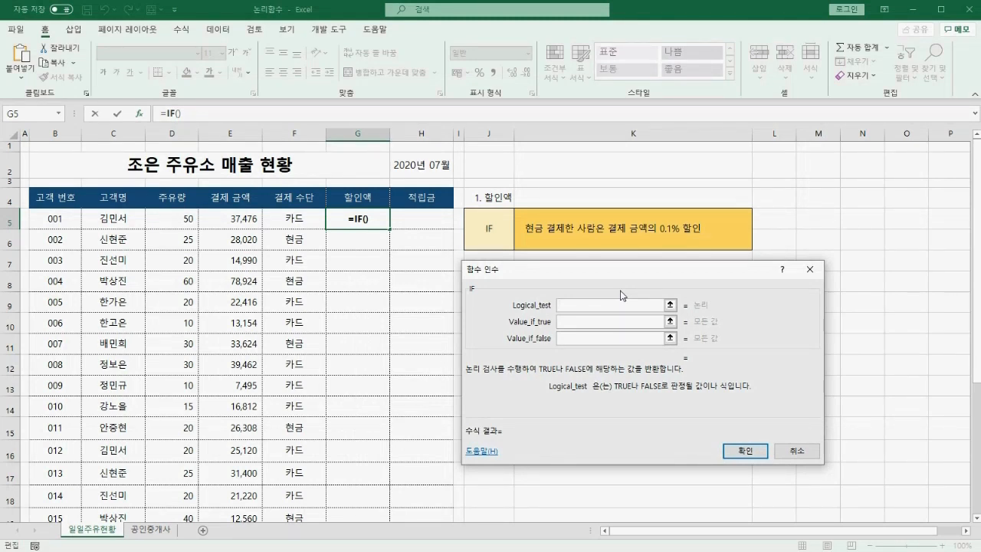
pyautogui.write('F5=')
pyautogui.write('"현금')
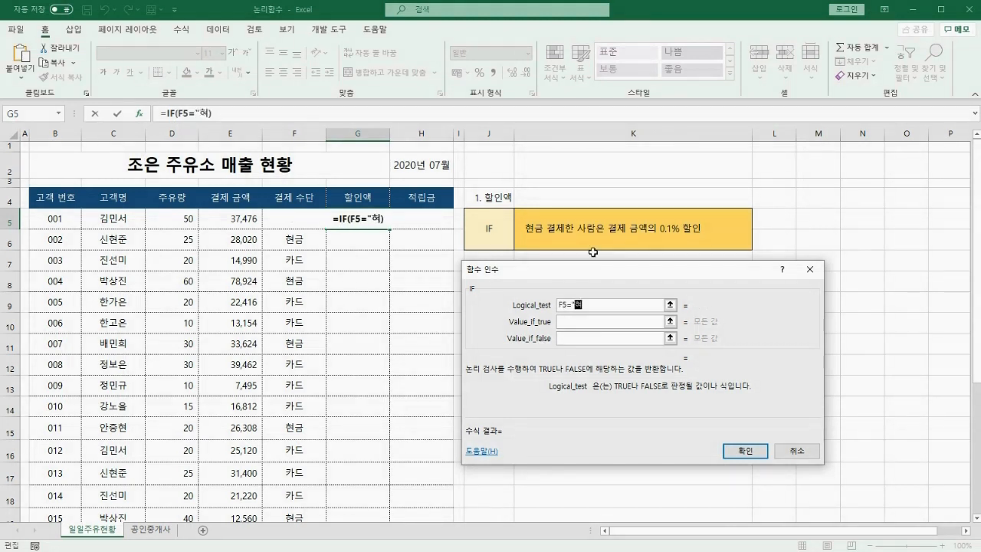
pyautogui.write('"')
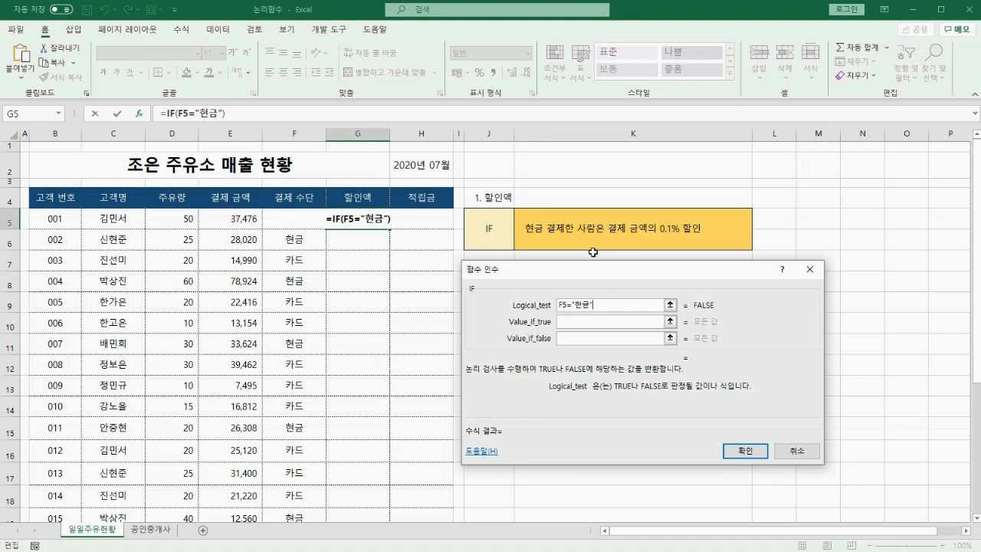
pyautogui.press('Tab')
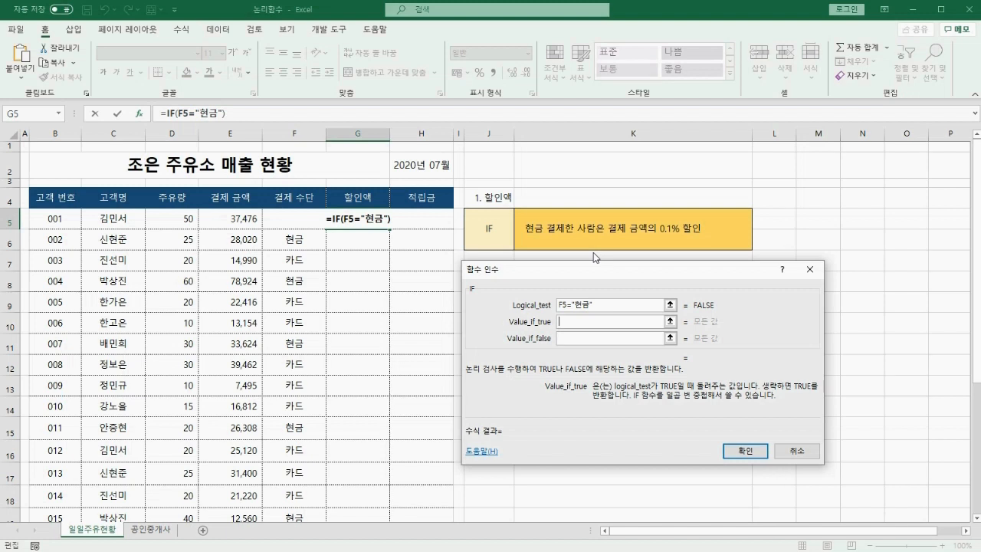
pyautogui.click(230, 218)
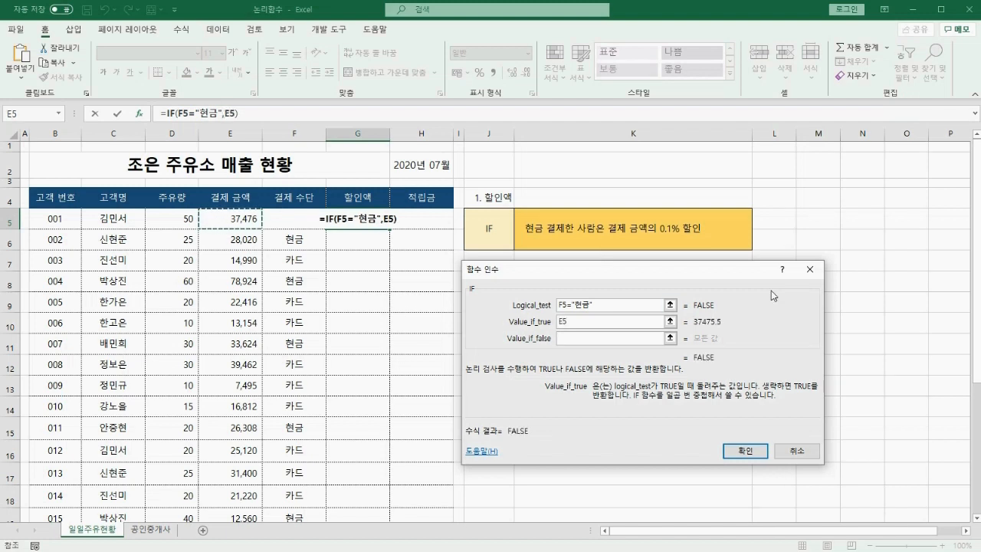
pyautogui.write('*')
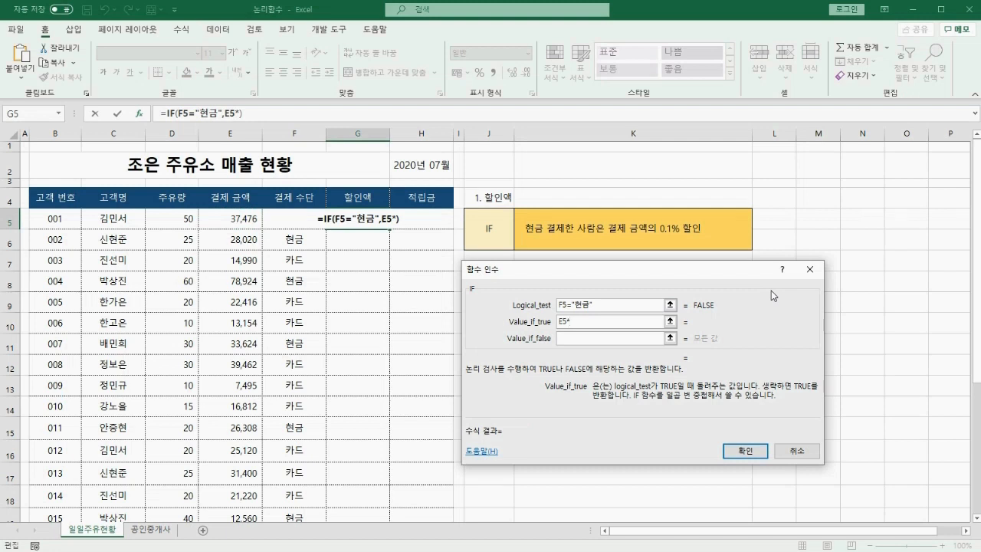
pyautogui.write('1.1')
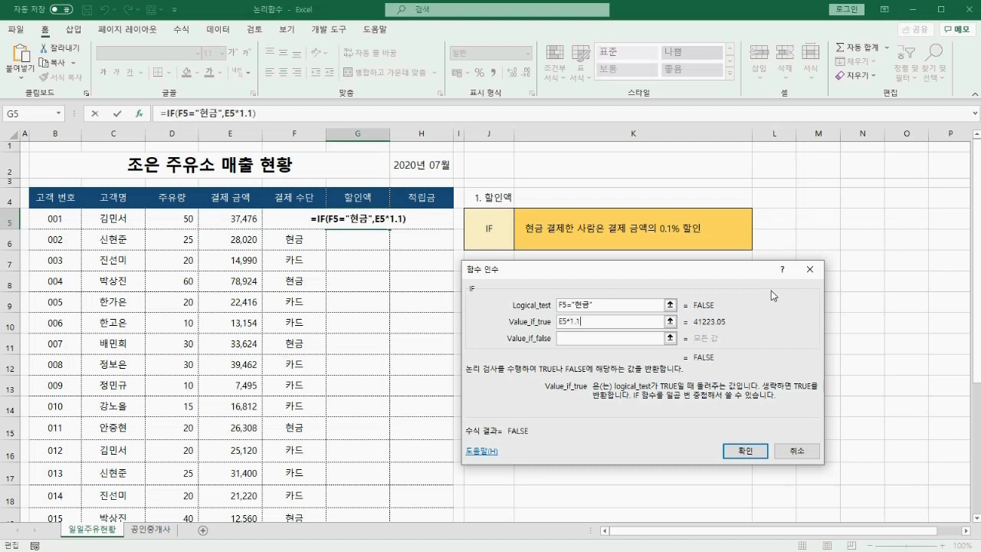
pyautogui.write('%')
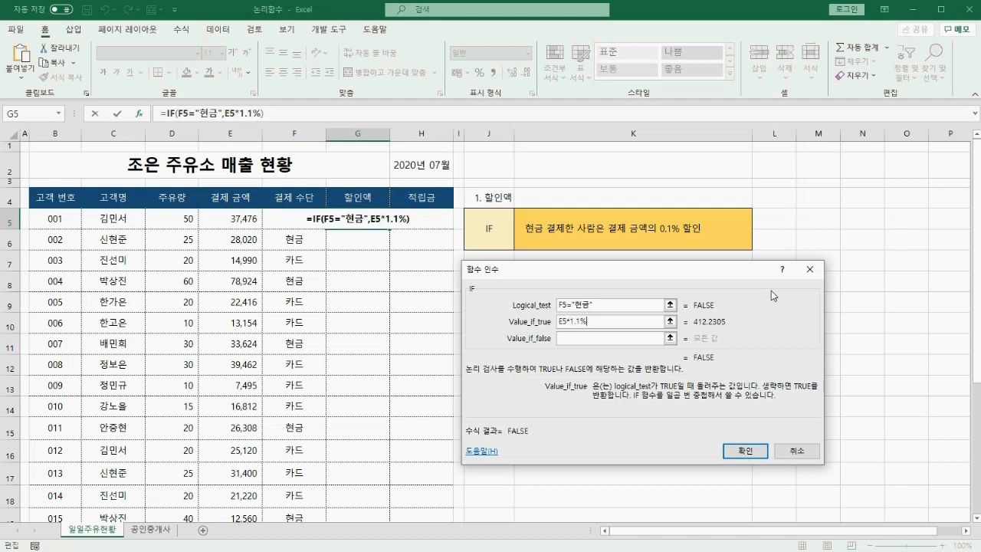
pyautogui.press('Tab')
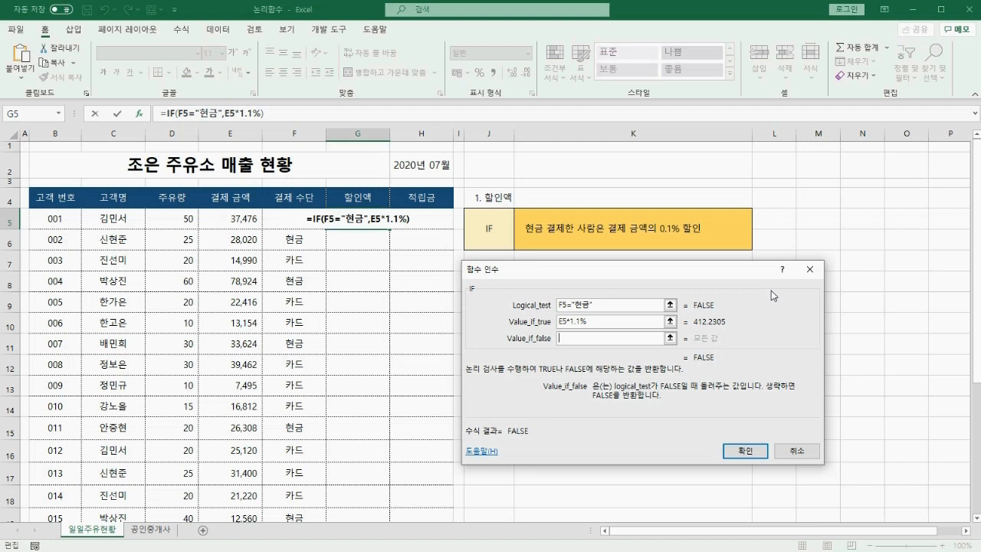
pyautogui.write('""')
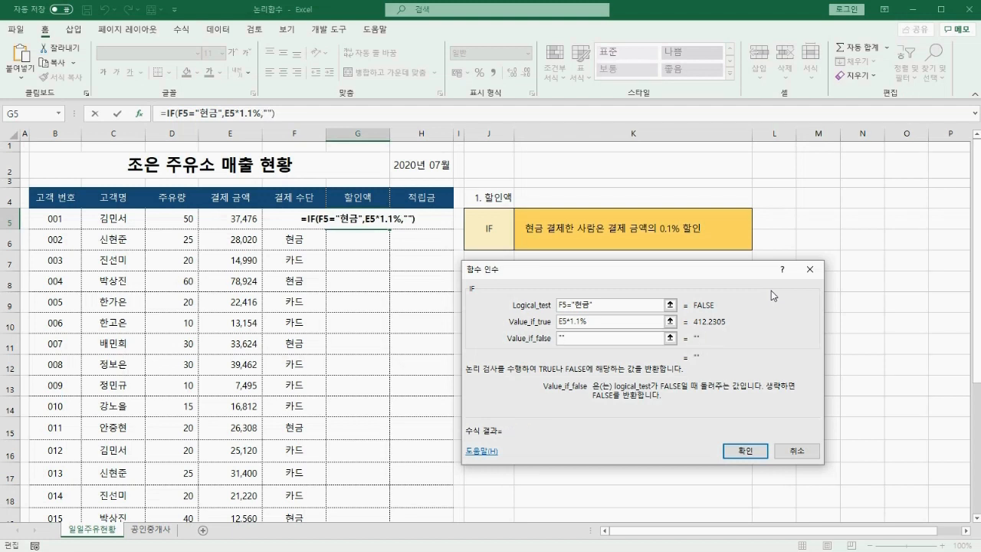
pyautogui.click(746, 451)
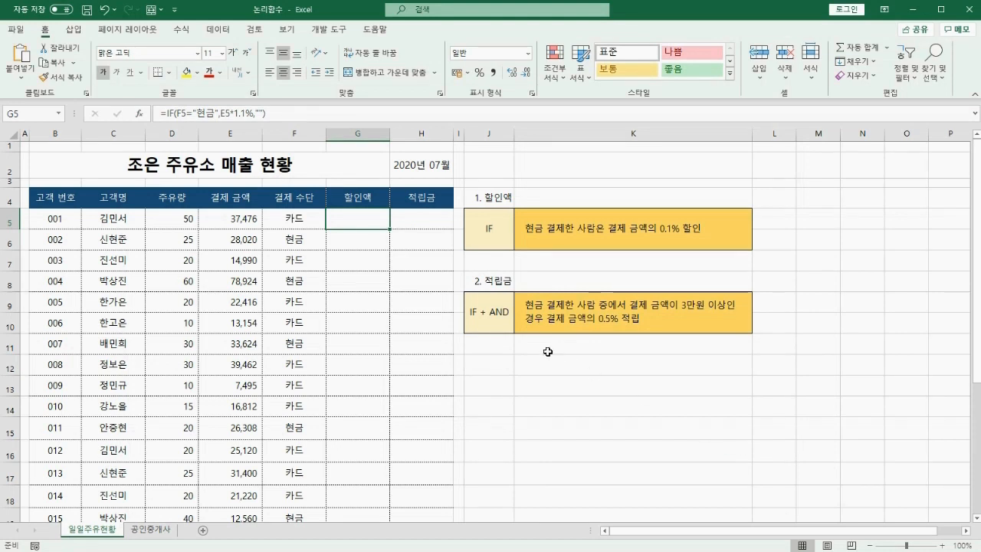
# Fill the G5 discount formula down the 할인액 column and move to H5.
pyautogui.doubleClick(390, 230)
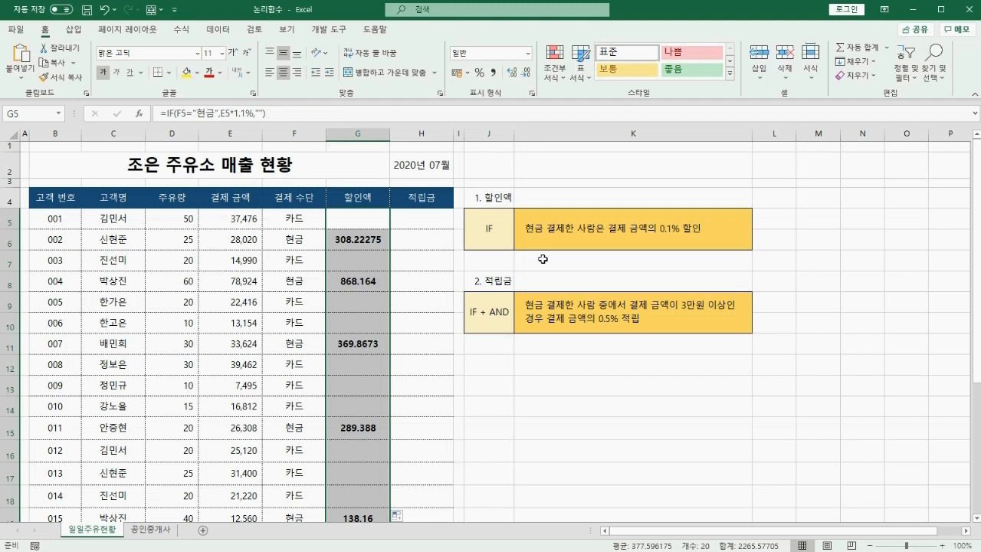
pyautogui.press('Right')
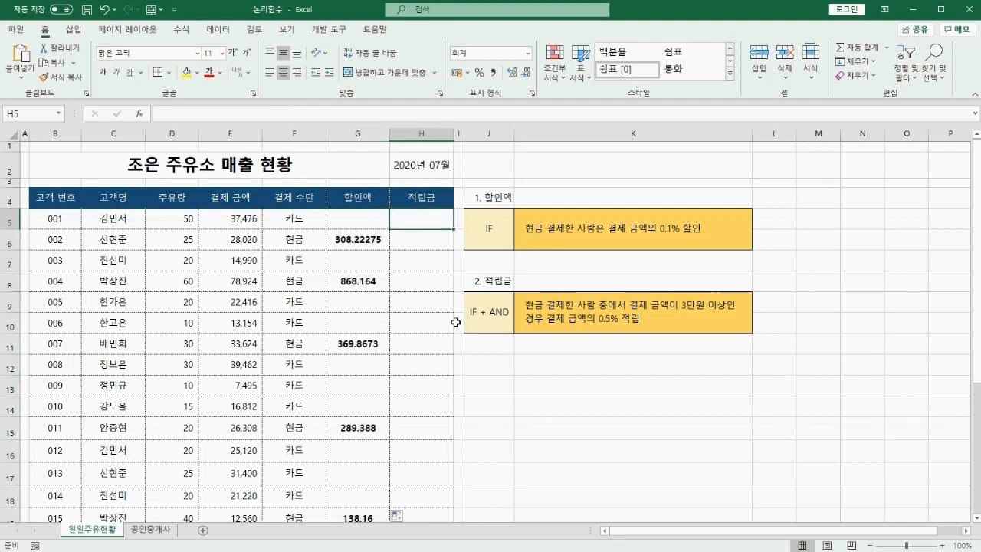
# Start an IF formula in H5 with AND() as its logical test, opening AND's arguments.
pyautogui.write('=IF')
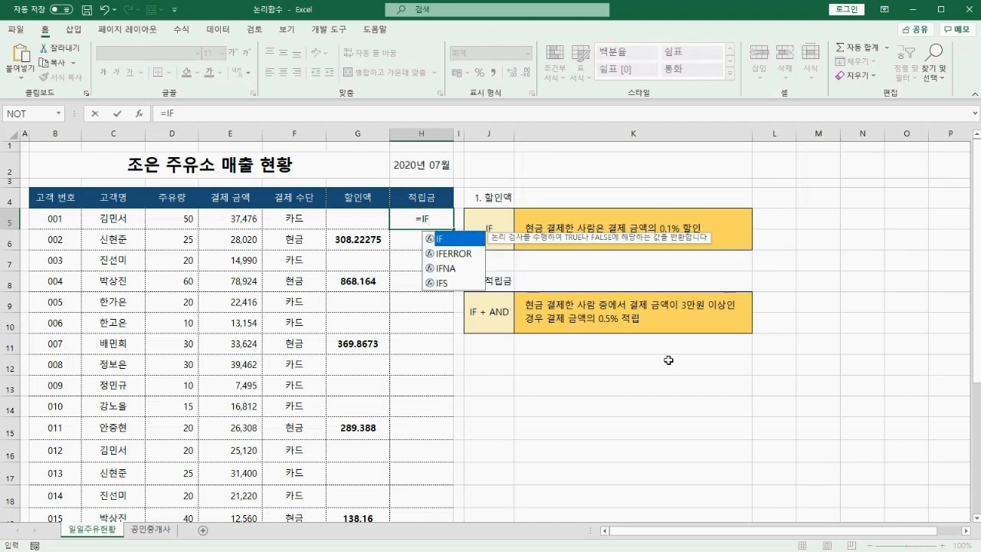
pyautogui.write('(')
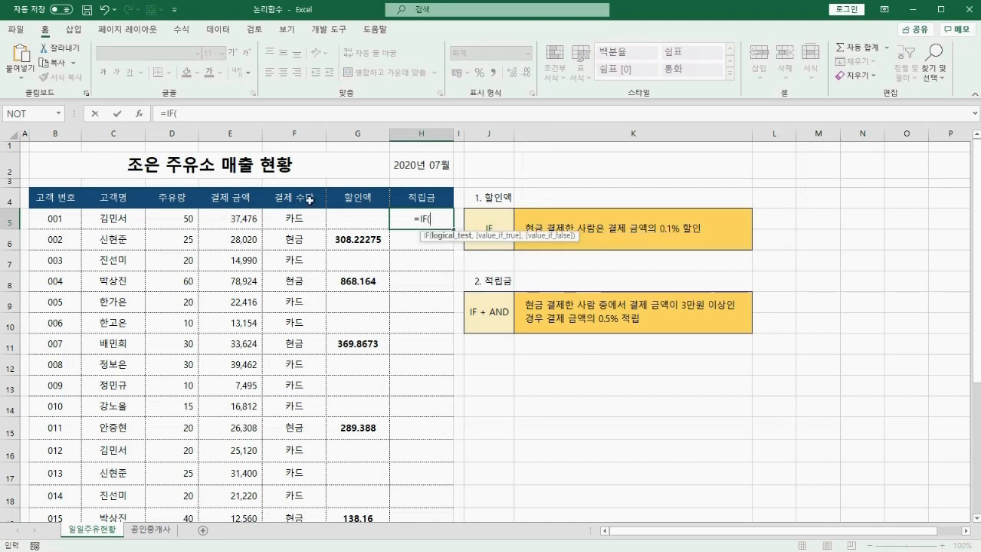
pyautogui.hotkey('ctrl', 'a')
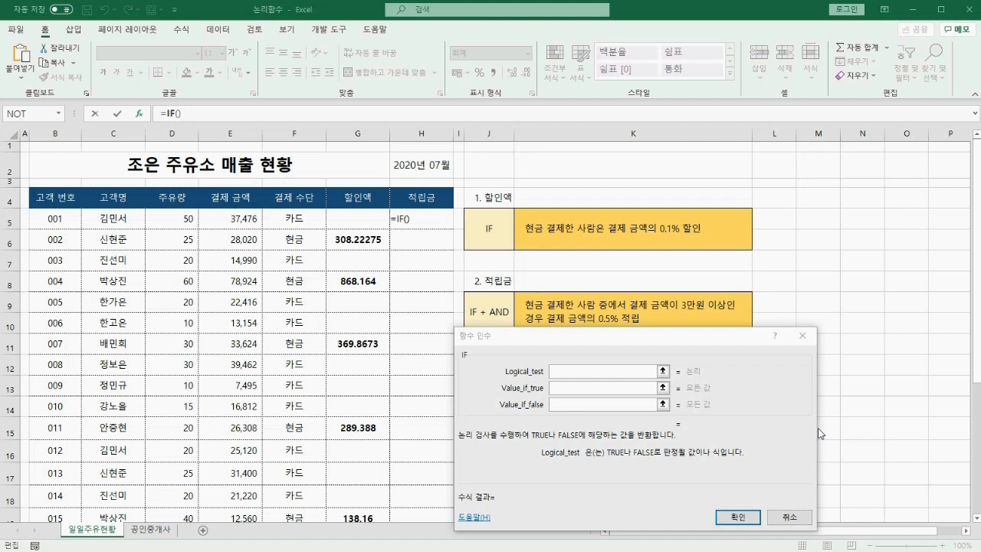
pyautogui.click(641, 370)
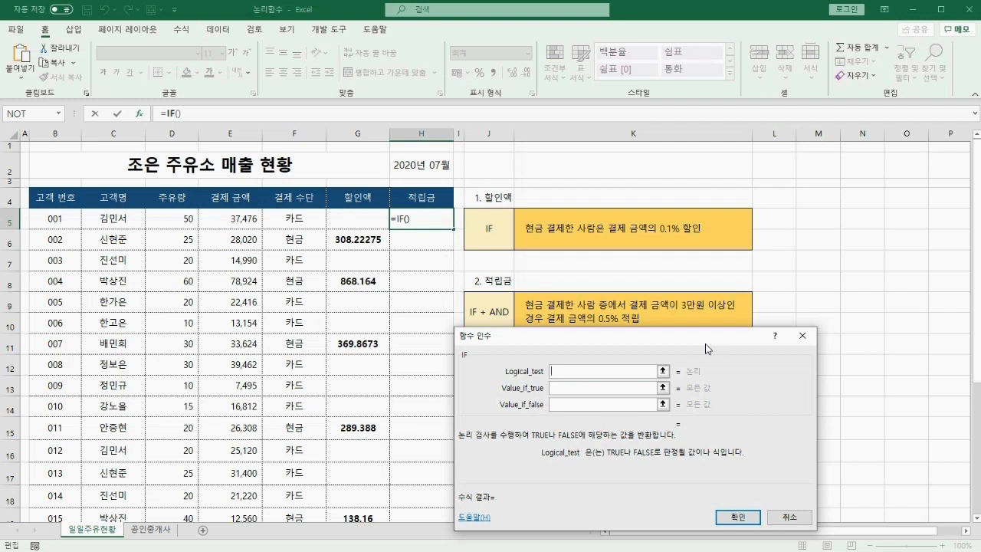
pyautogui.write('AND()')
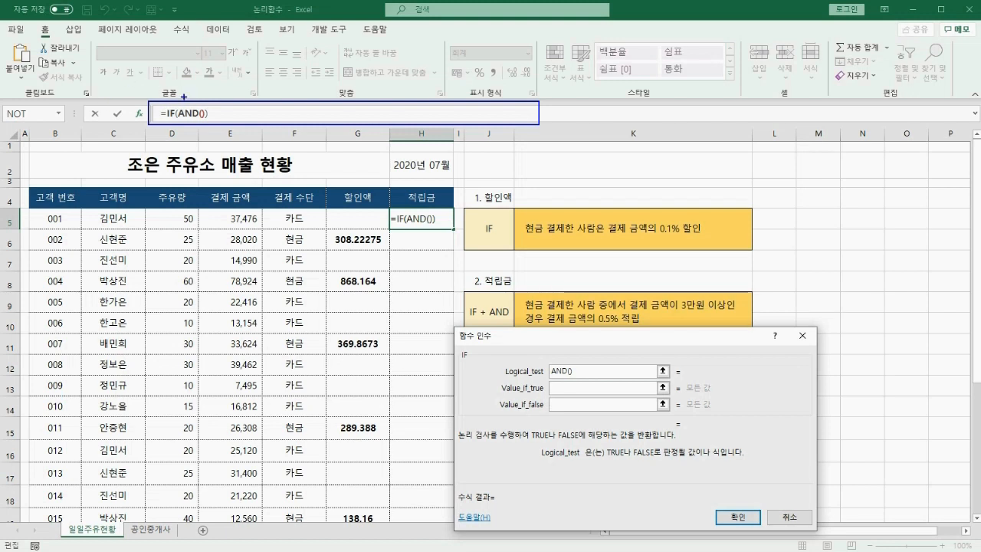
pyautogui.moveTo(182, 96); pyautogui.dragTo(201, 93)
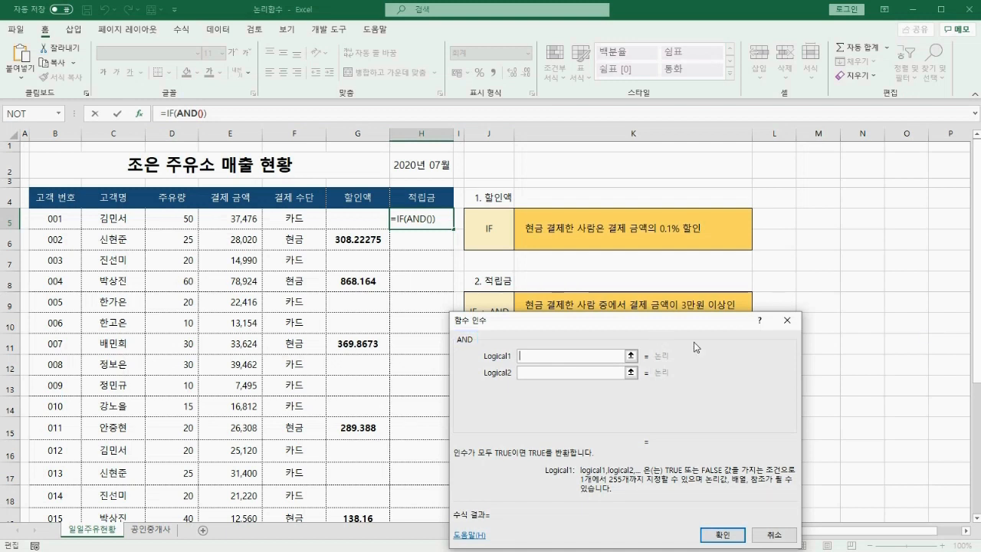
# Set the AND conditions to F5="현금" and E5>=30000.
pyautogui.click(299, 221)
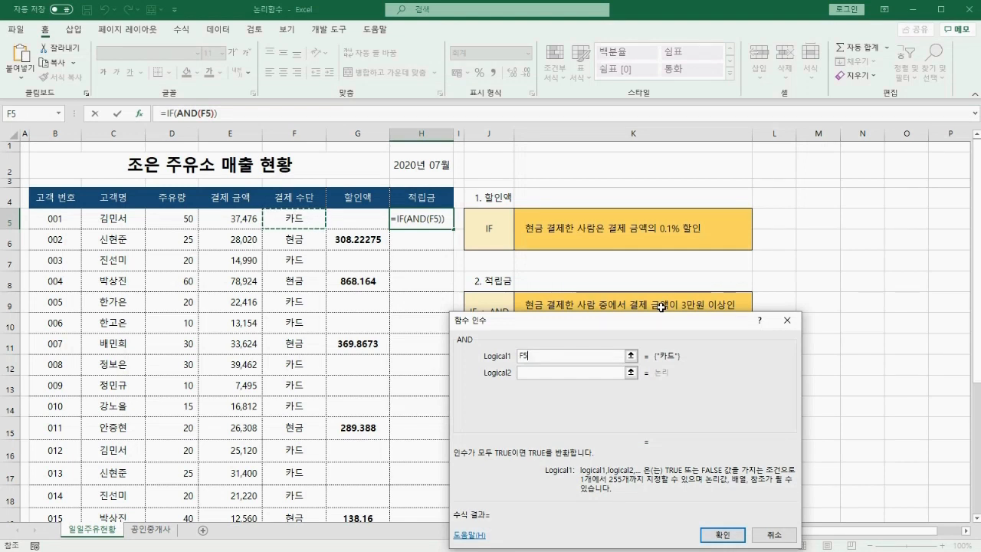
pyautogui.write('="현금"')
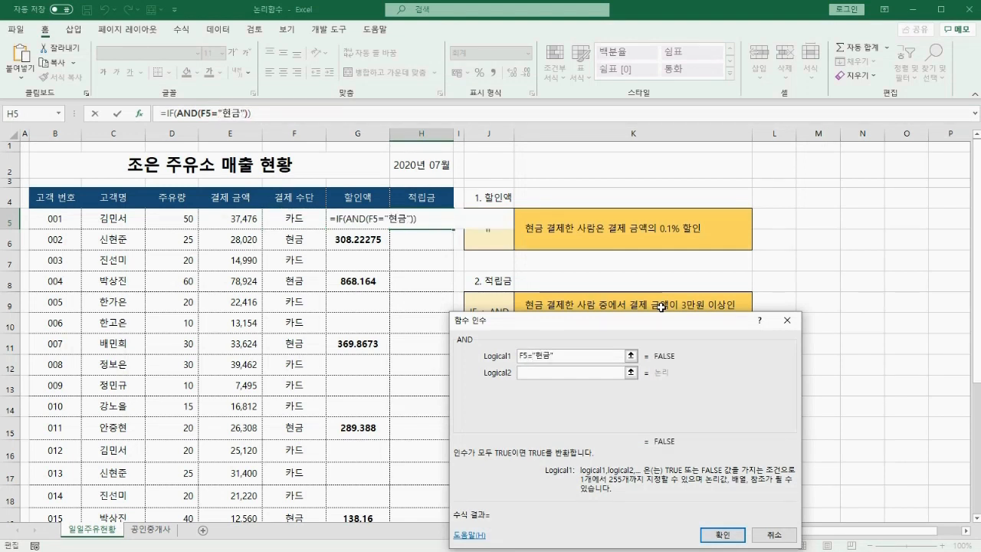
pyautogui.press('Tab')
pyautogui.click(239, 217)
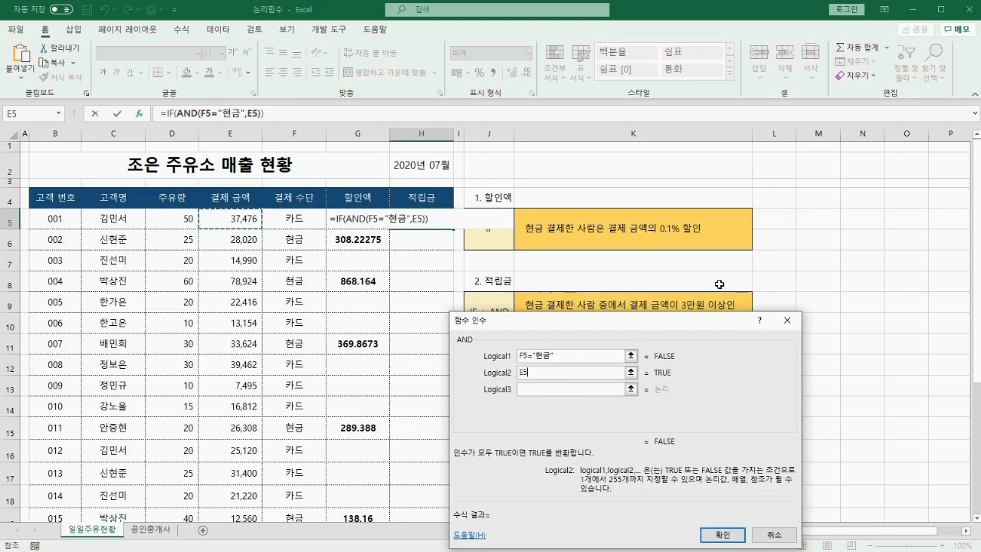
pyautogui.write('>=30000')
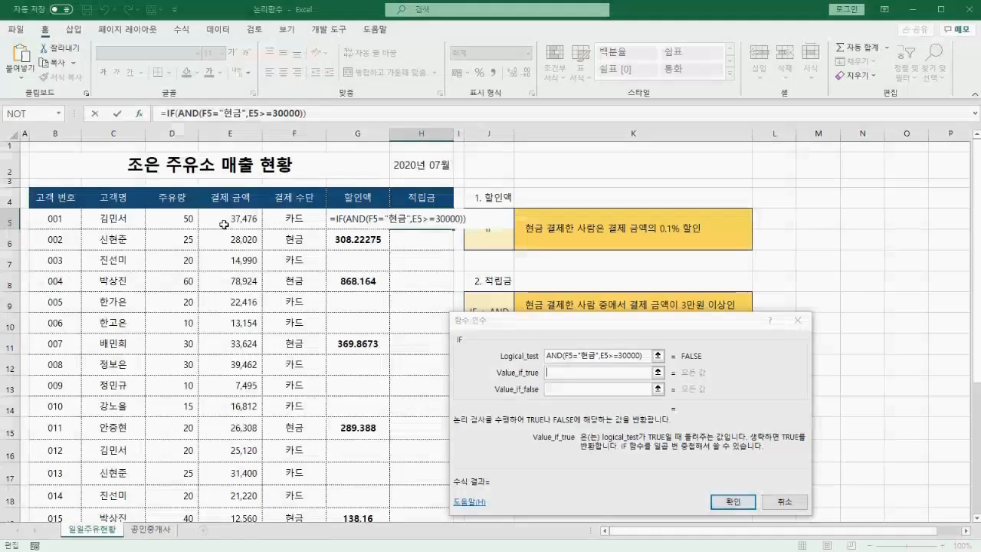
# Set the IF's true result to E5*0.5% and false result to "", then confirm.
pyautogui.click(230, 218)
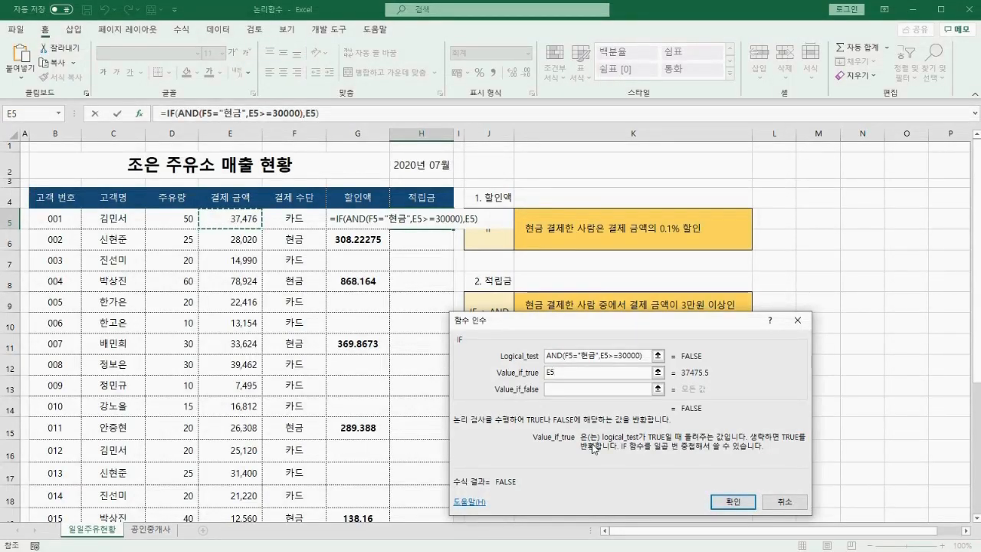
pyautogui.write('*')
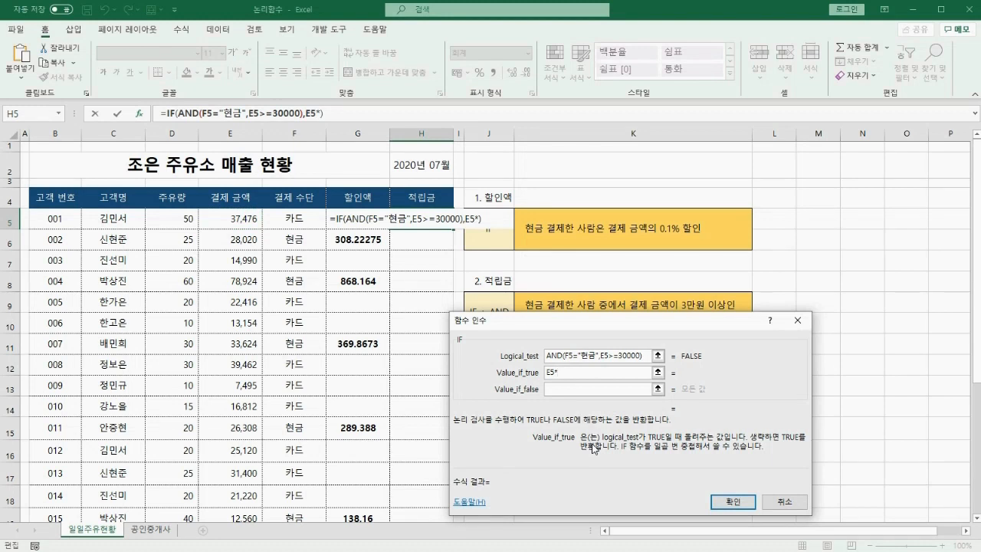
pyautogui.write('0.5%')
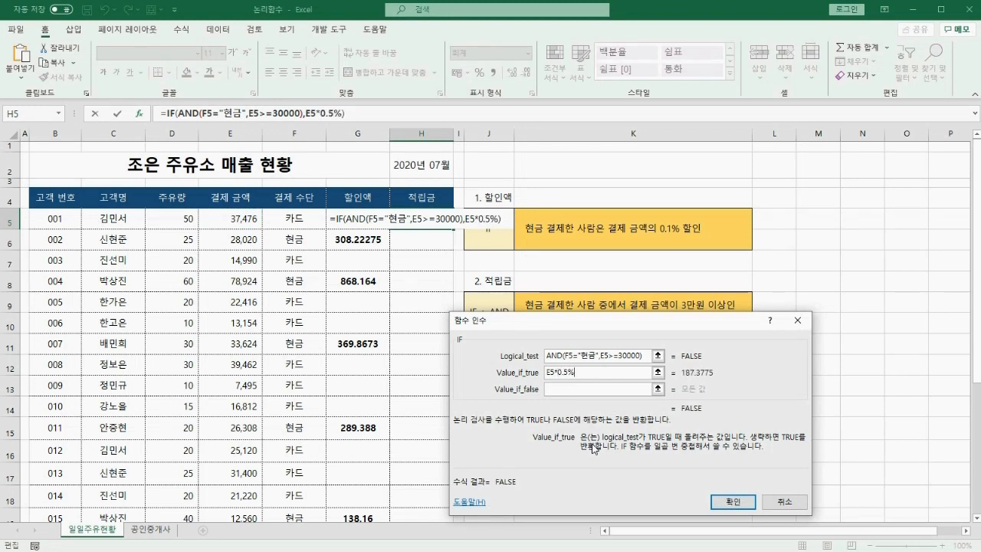
pyautogui.press('Tab')
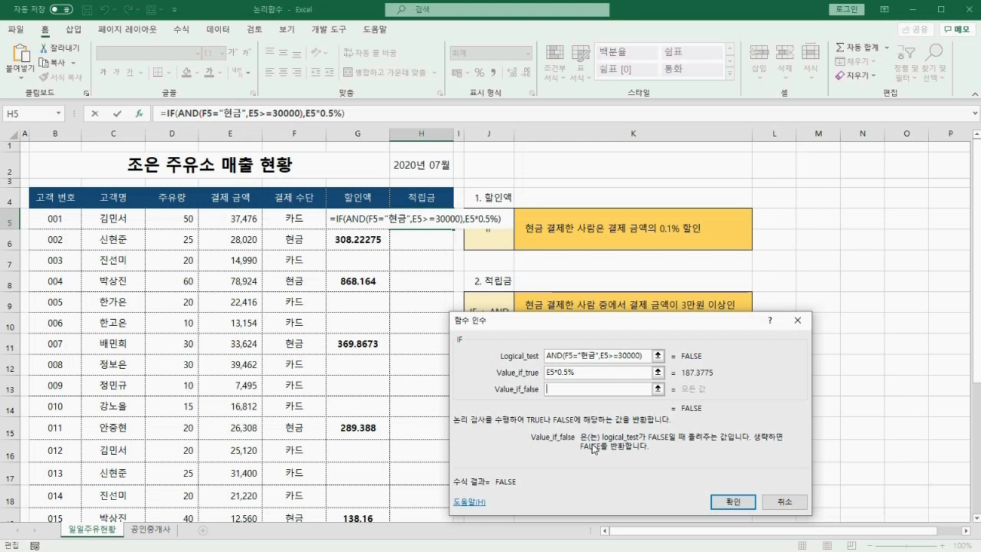
pyautogui.write('""')
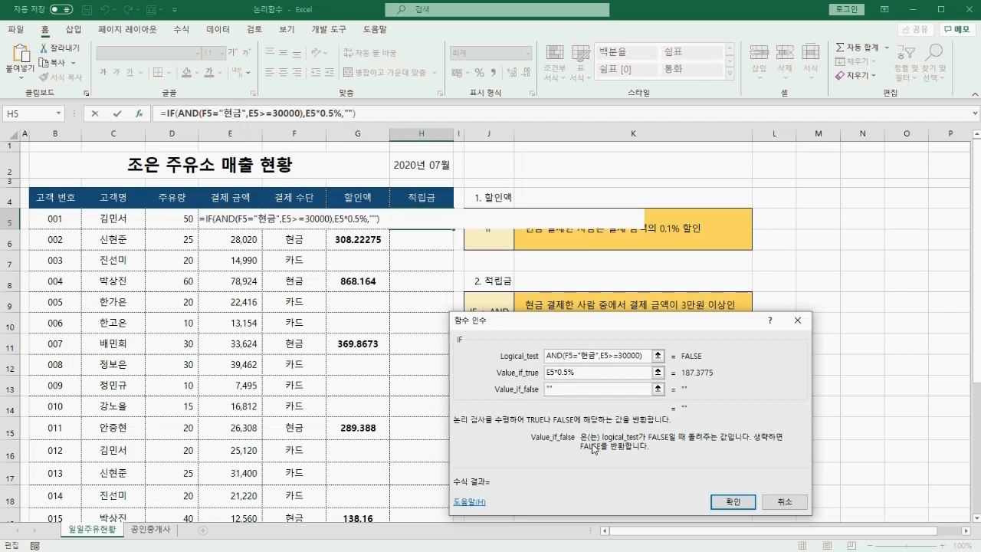
pyautogui.click(735, 504)
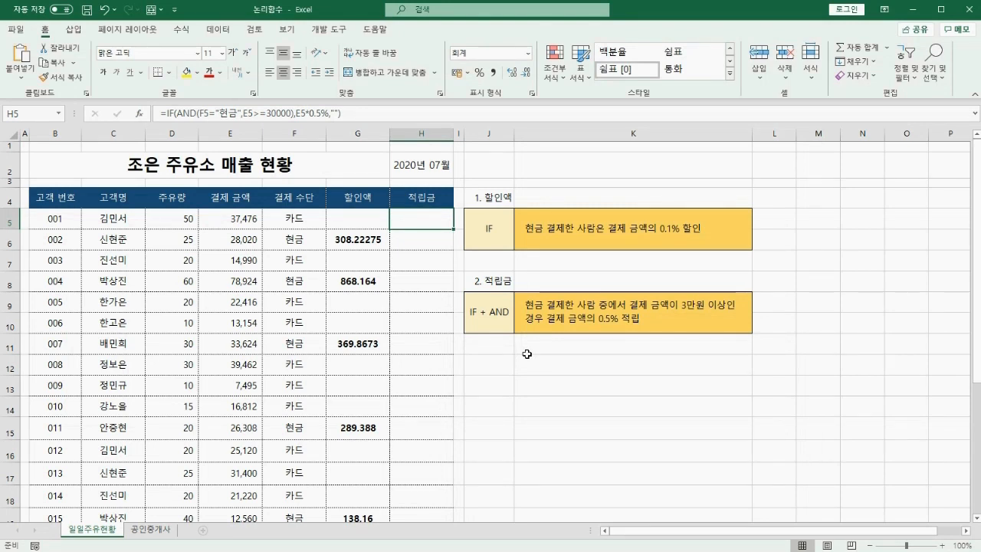
# Fill the H5 적립금 formula down column H.
pyautogui.doubleClick(454, 229)
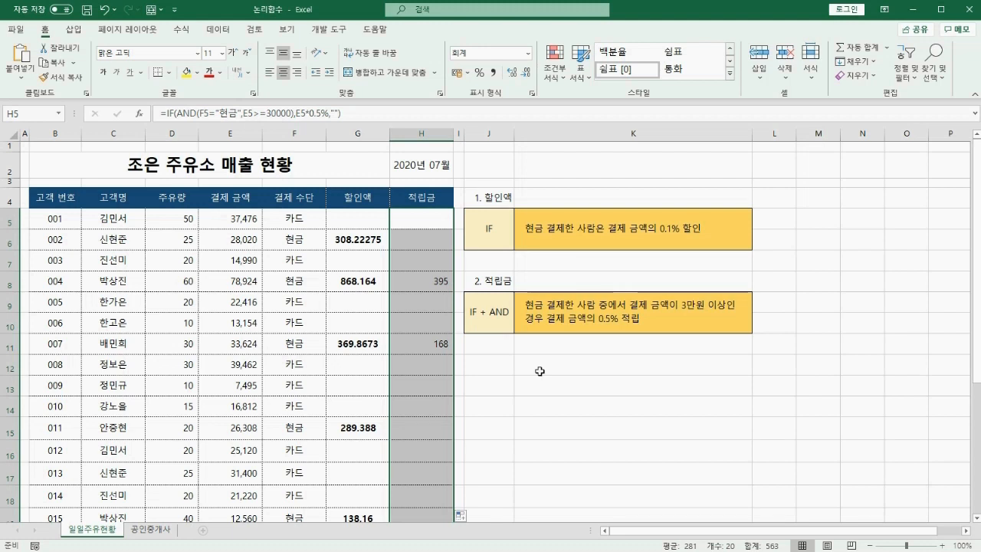
pyautogui.moveTo(149, 517)
pyautogui.mouseDown()
pyautogui.moveTo(155, 533)
pyautogui.moveTo(171, 514)
pyautogui.mouseUp()
# Switch to the 공인중개사 sheet and start an IF formula in H5.
pyautogui.press('Escape')
pyautogui.click(169, 533)
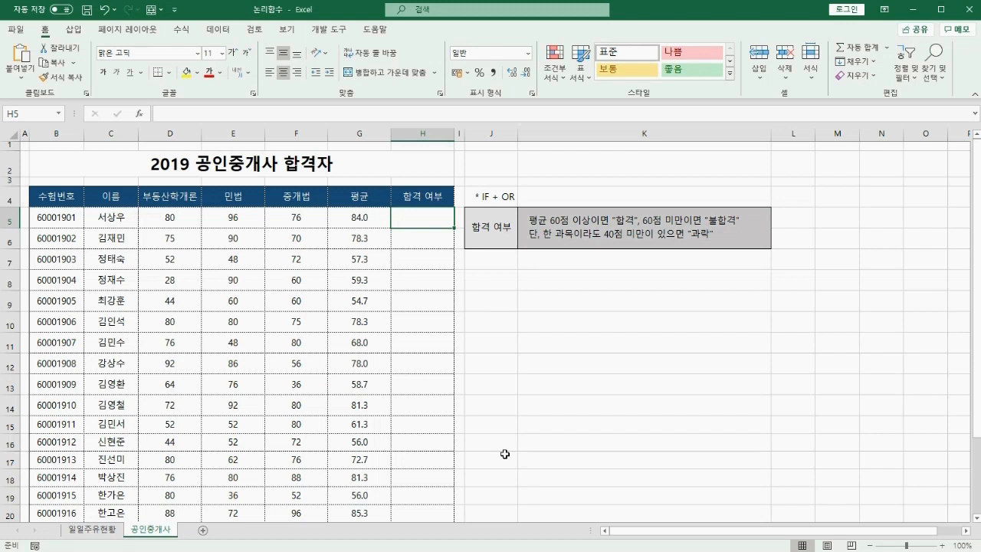
pyautogui.write('=')
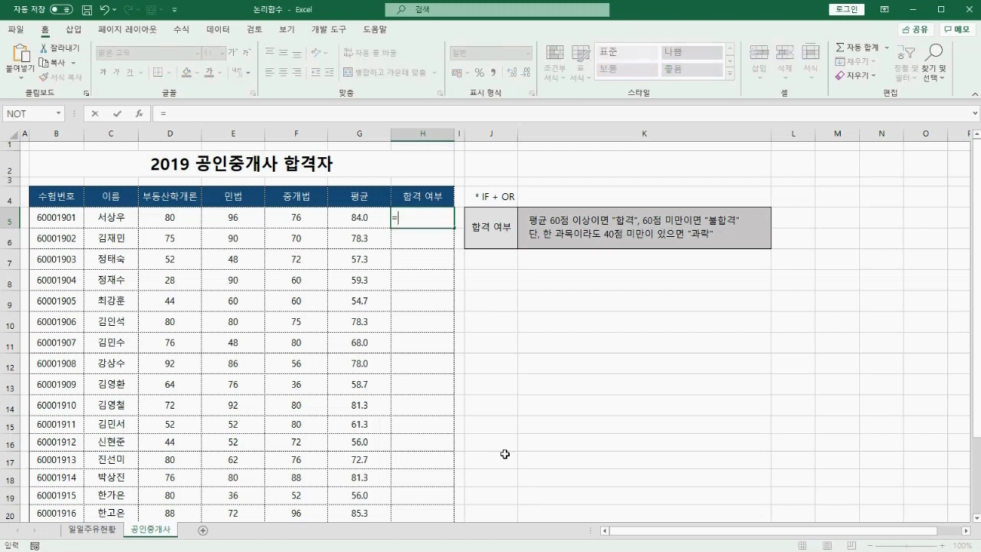
pyautogui.write('IF(')
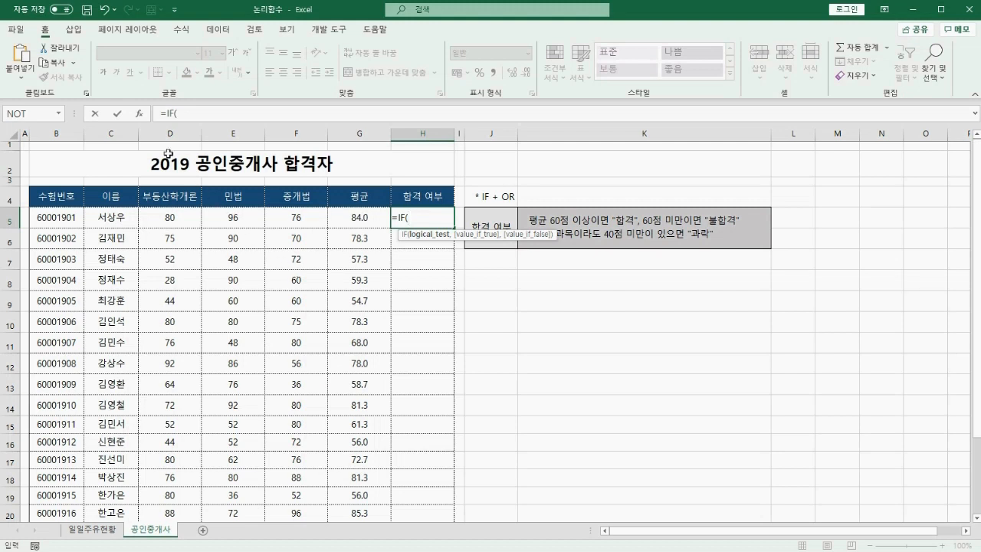
pyautogui.click(139, 113)
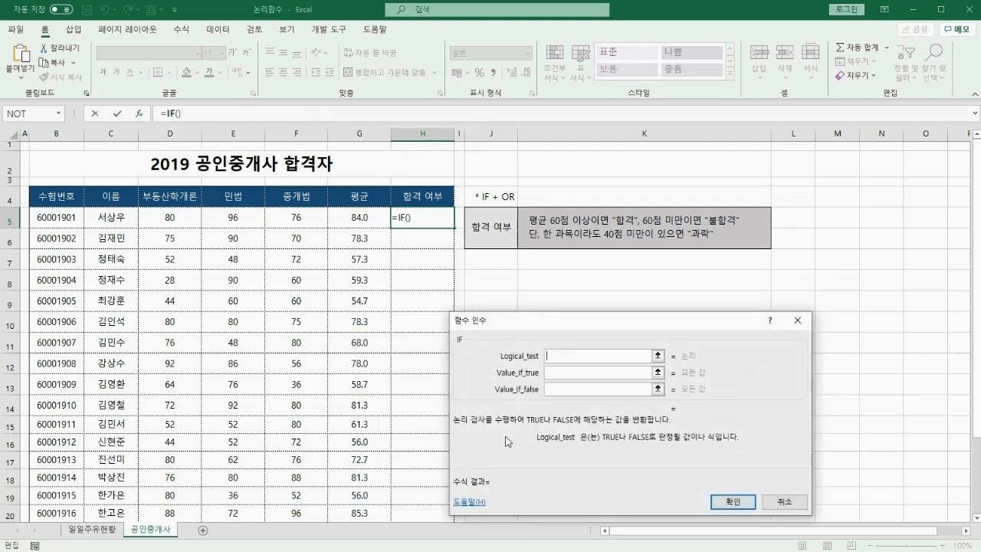
pyautogui.moveTo(522, 225); pyautogui.dragTo(611, 224)
# Set the IF test to G5>=60, true result "합격", and a nested IF() as false result.
pyautogui.click(354, 218)
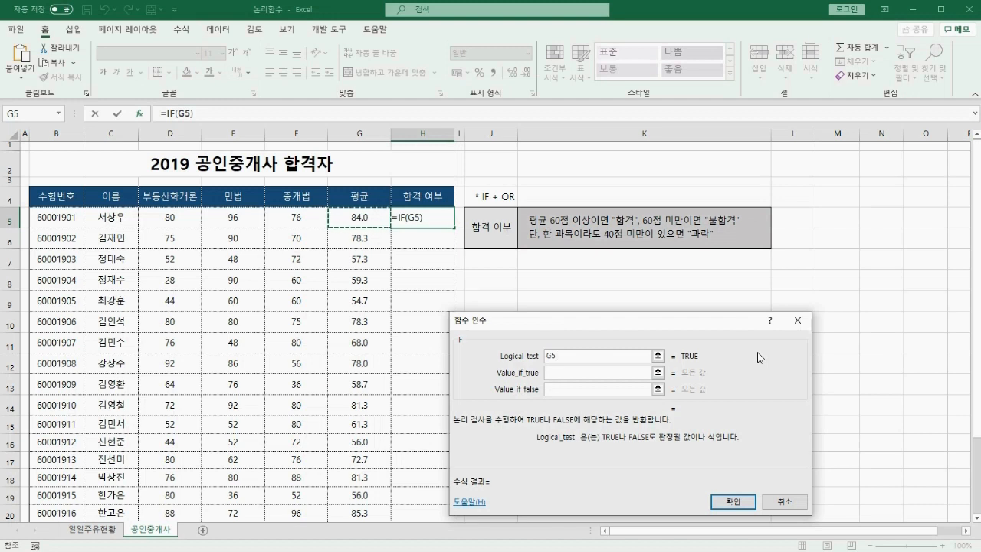
pyautogui.write('>=60')
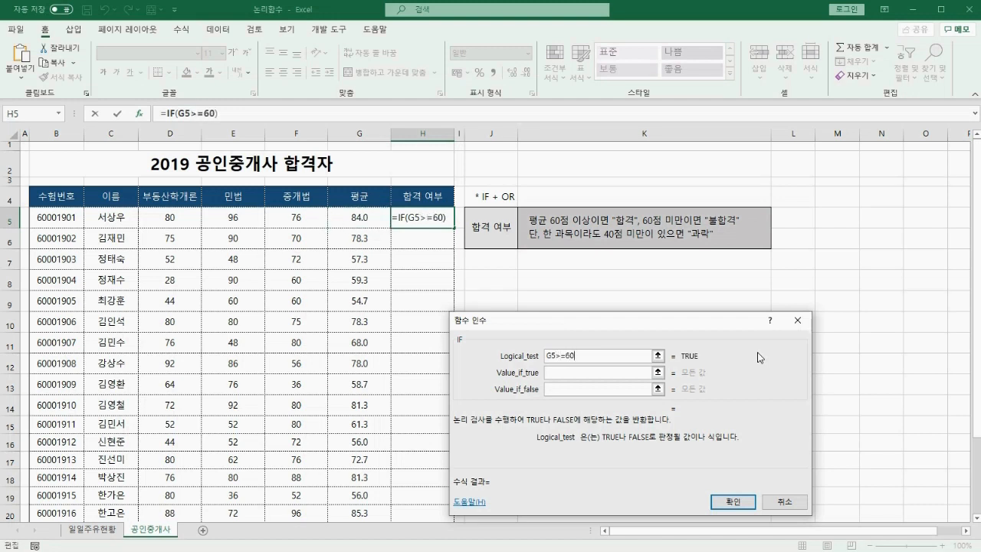
pyautogui.press('Tab')
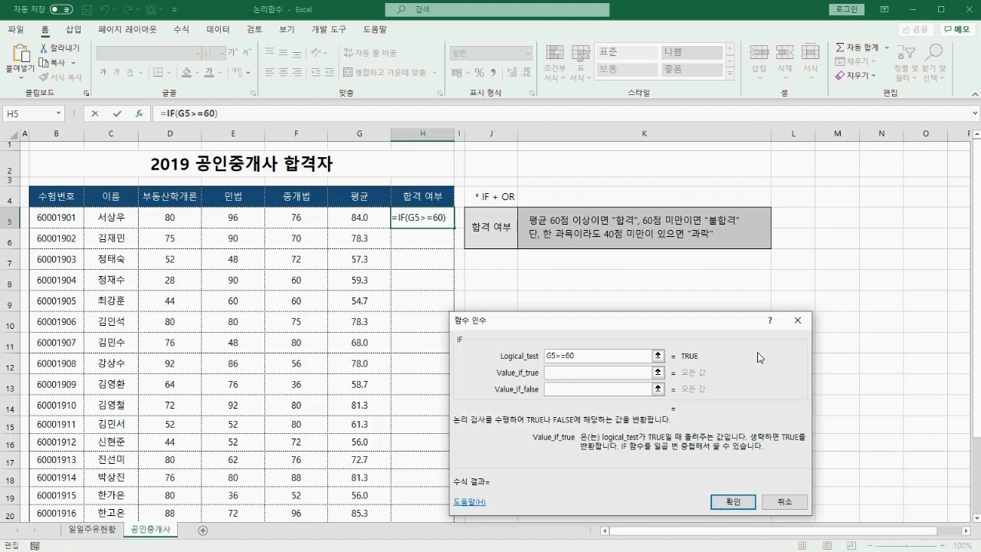
pyautogui.write('"합격"')
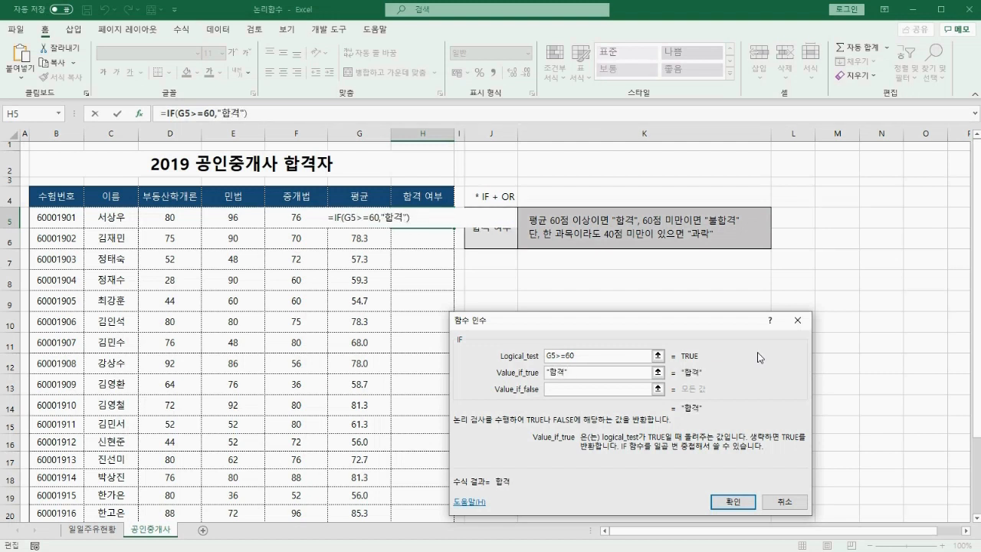
pyautogui.press('Tab')
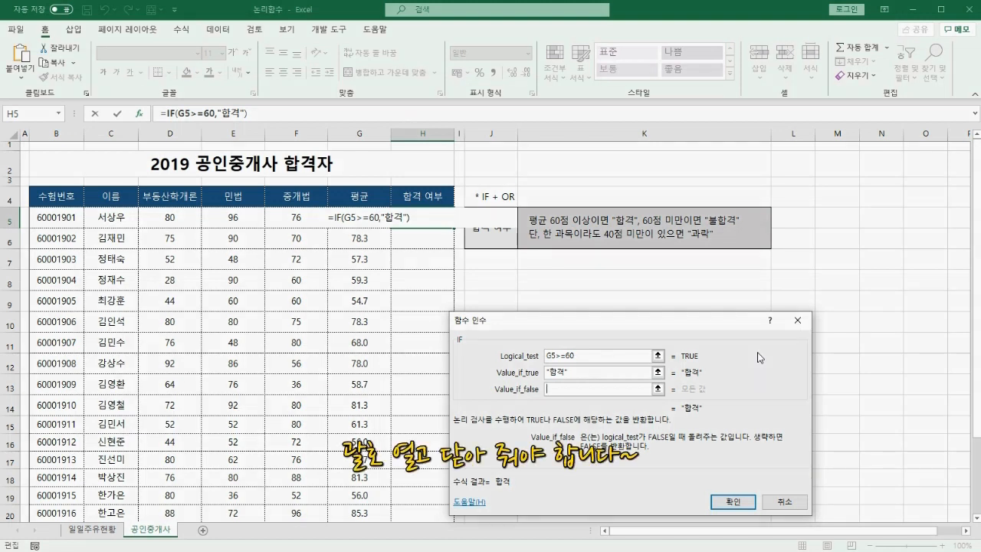
pyautogui.write('IF()')
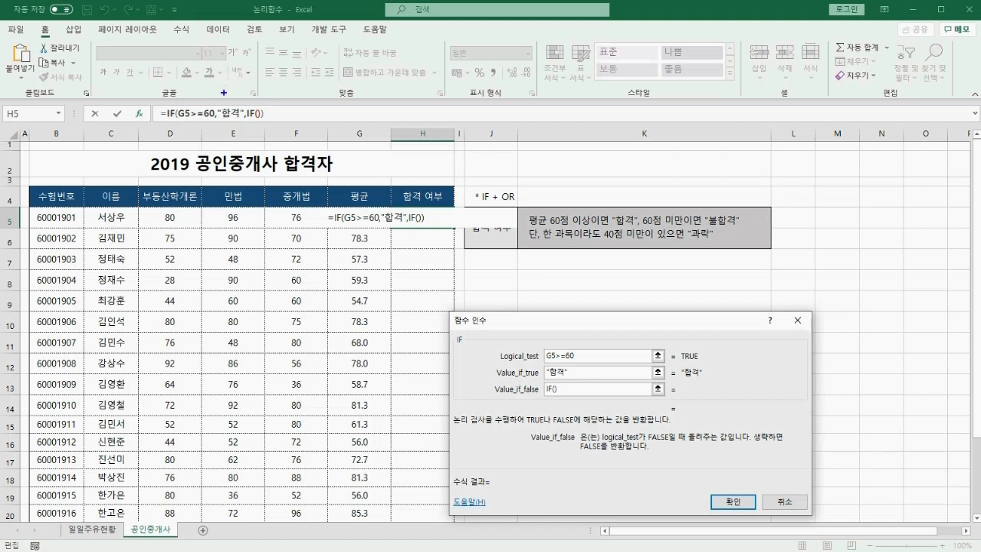
# Make the nested IF test G5<60, return "불합격", and start a third IF as its false result.
pyautogui.moveTo(252, 94); pyautogui.dragTo(279, 85)
pyautogui.click(254, 113)
pyautogui.moveTo(642, 225); pyautogui.dragTo(698, 224)
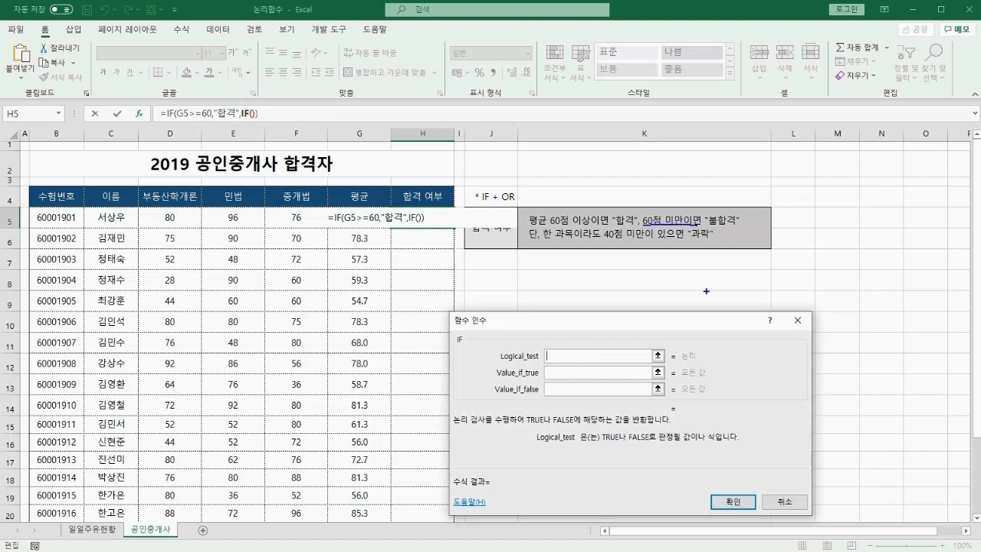
pyautogui.click(357, 218)
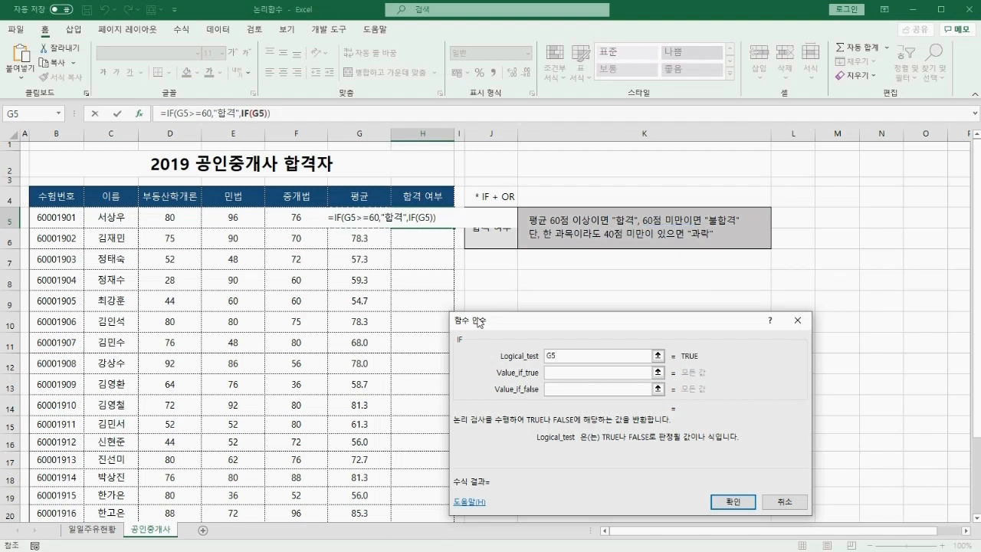
pyautogui.write('<60')
pyautogui.press('Tab')
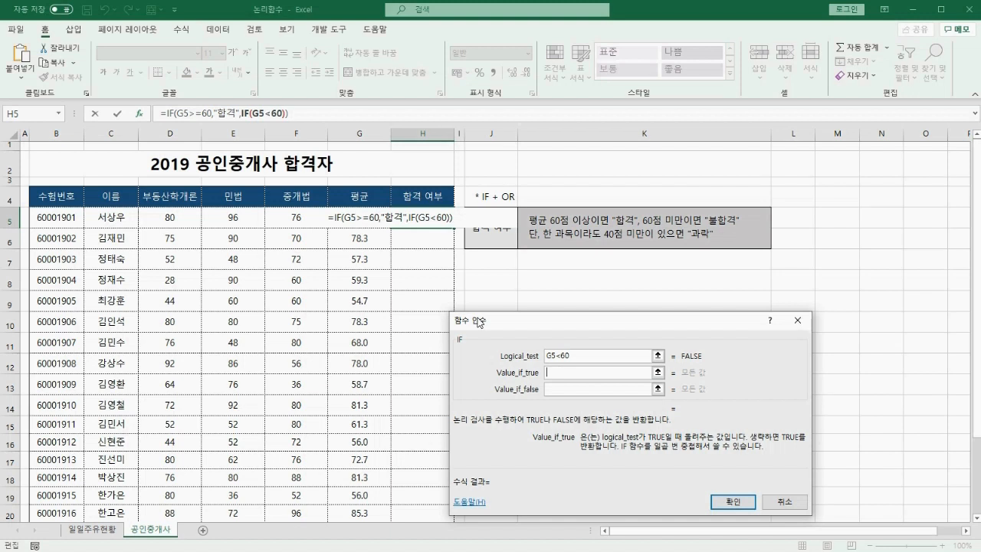
pyautogui.write('"불합격"')
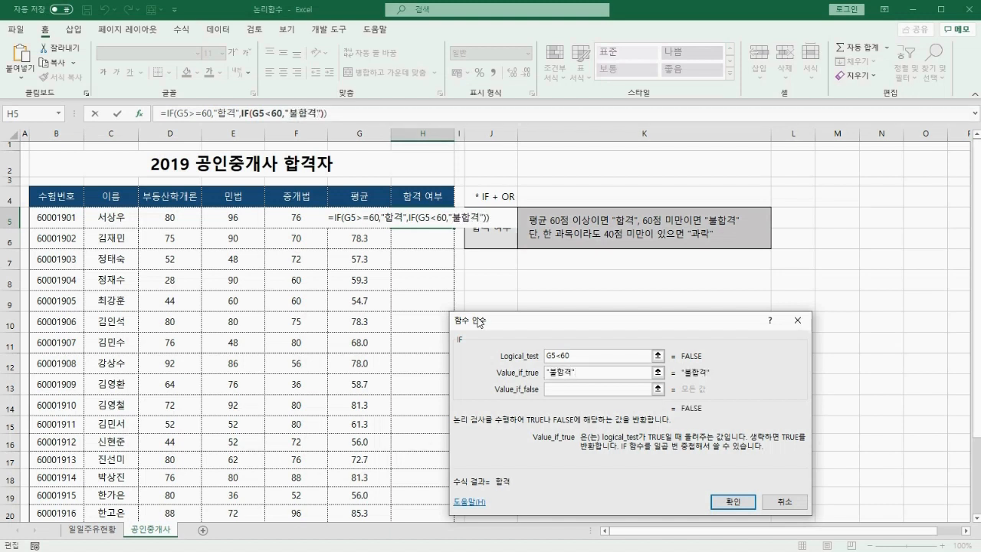
pyautogui.press('Tab')
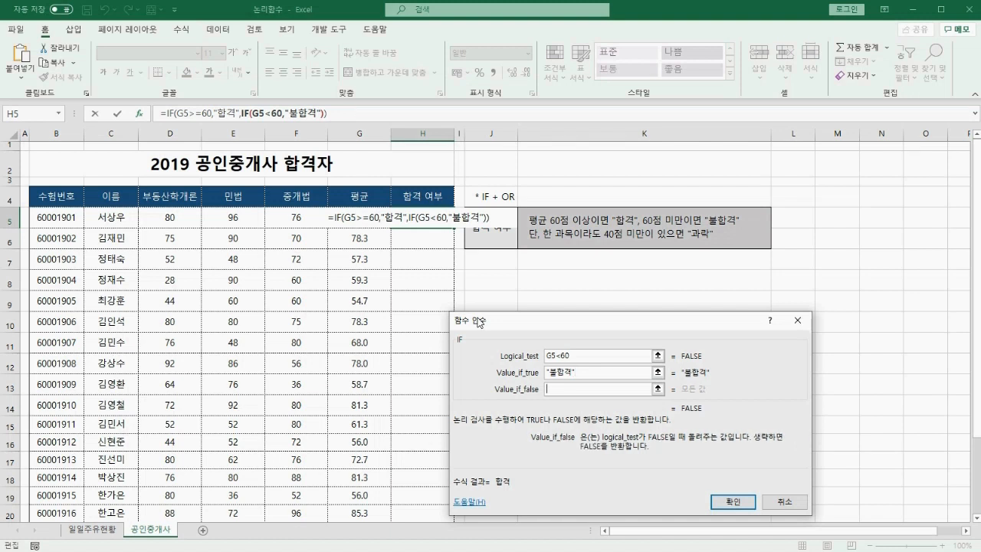
pyautogui.moveTo(527, 239); pyautogui.dragTo(736, 239)
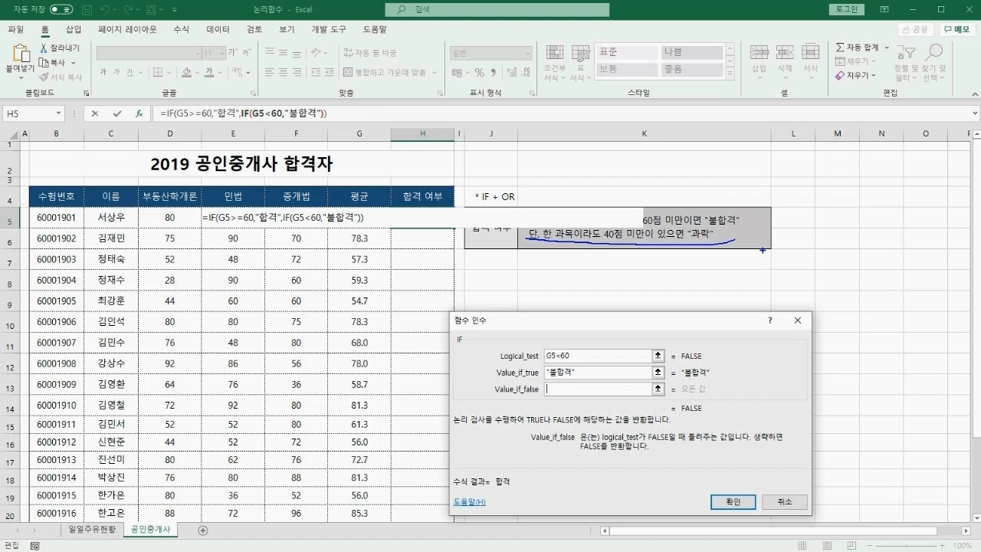
pyautogui.write('IF')
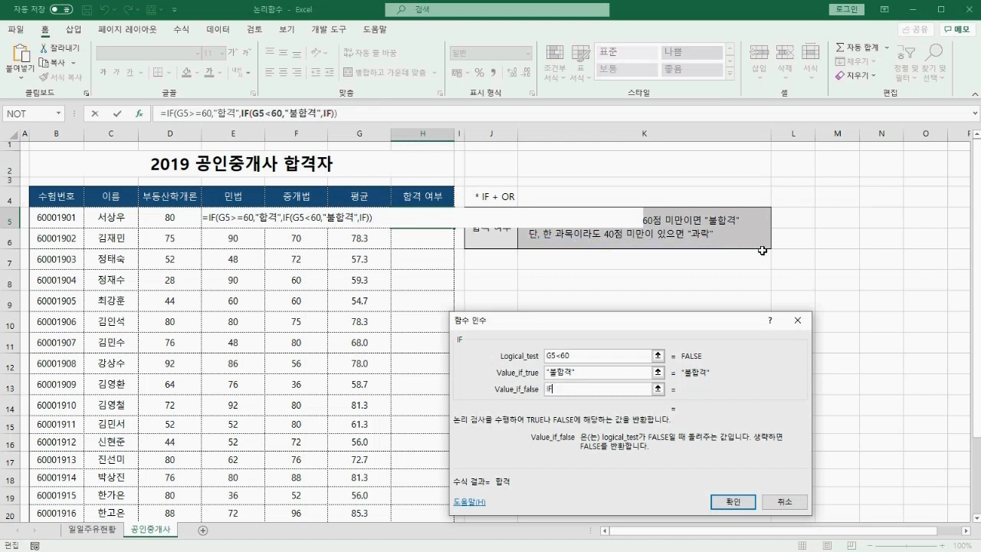
pyautogui.write('()')
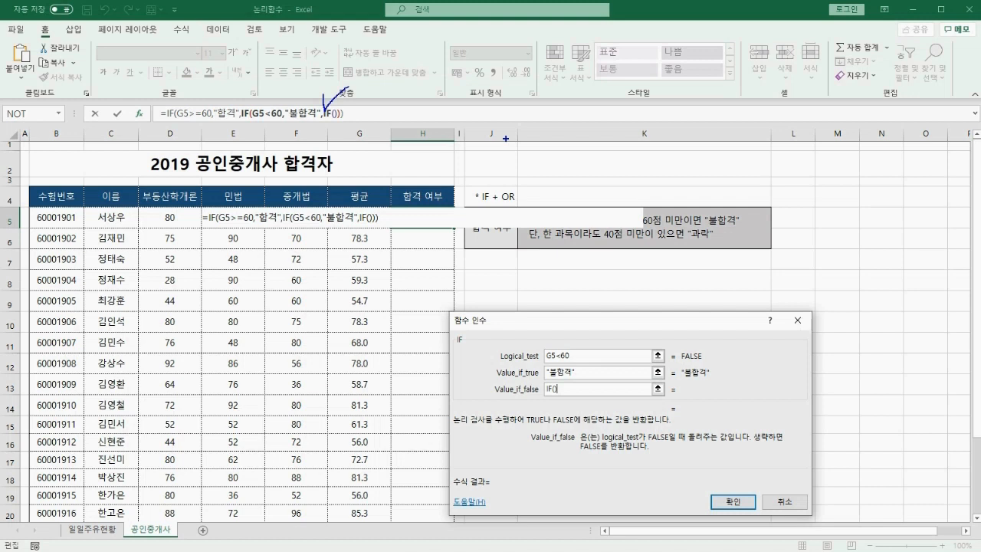
# Give the innermost IF an OR() logical test and bring up OR's arguments.
pyautogui.click(327, 113)
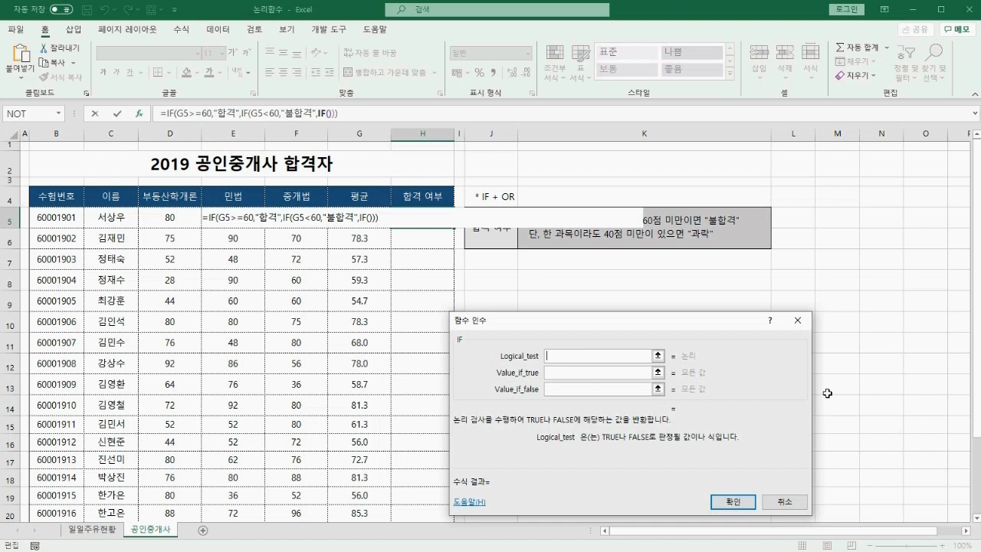
pyautogui.write('OR(')
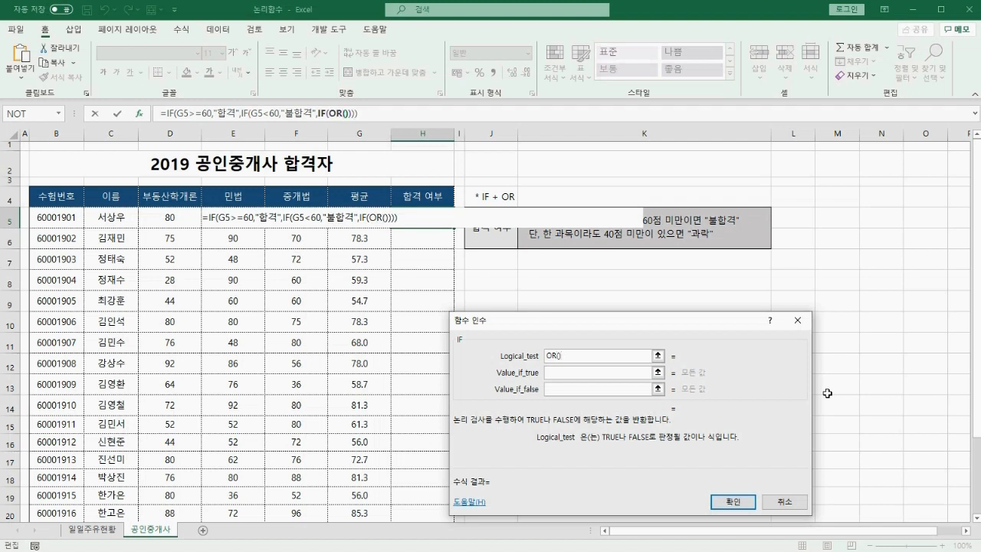
pyautogui.moveTo(322, 98); pyautogui.dragTo(352, 94)
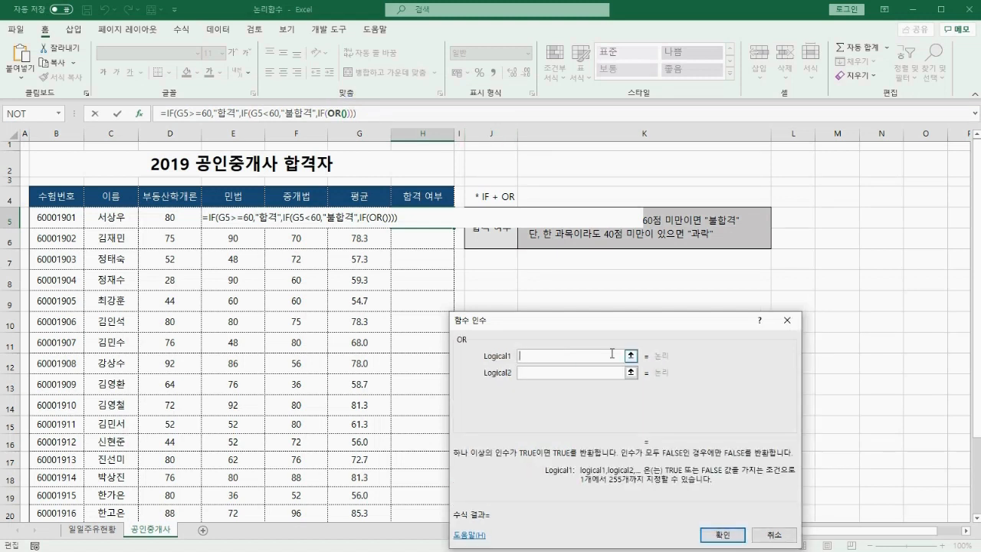
# Set the OR conditions to D5<40, E5<40 and F5<40.
pyautogui.click(159, 218)
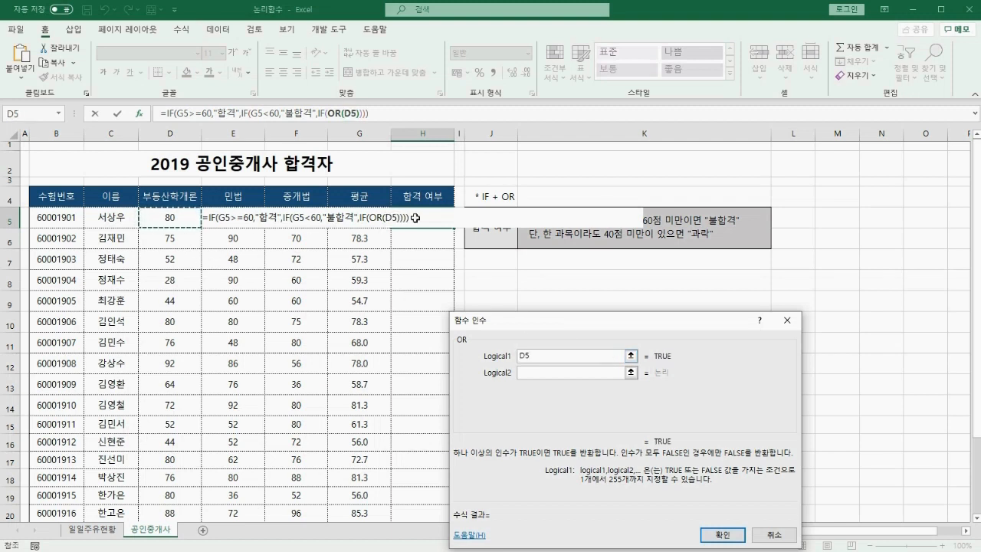
pyautogui.write('<')
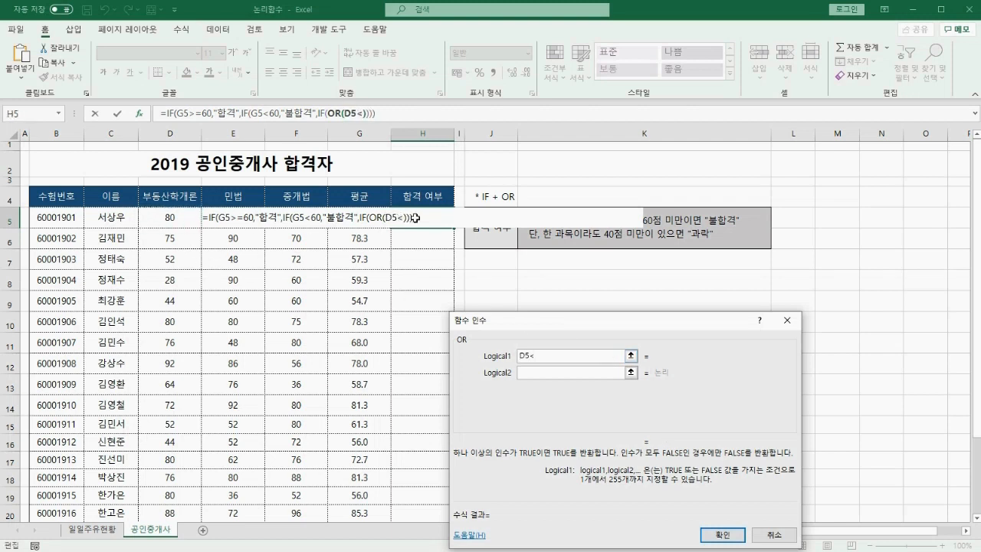
pyautogui.write('40')
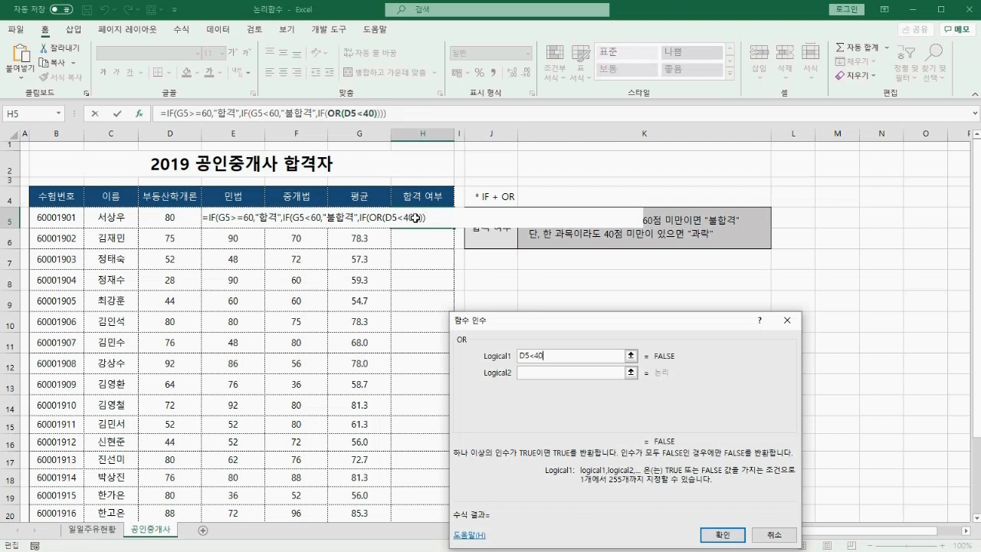
pyautogui.press('Tab')
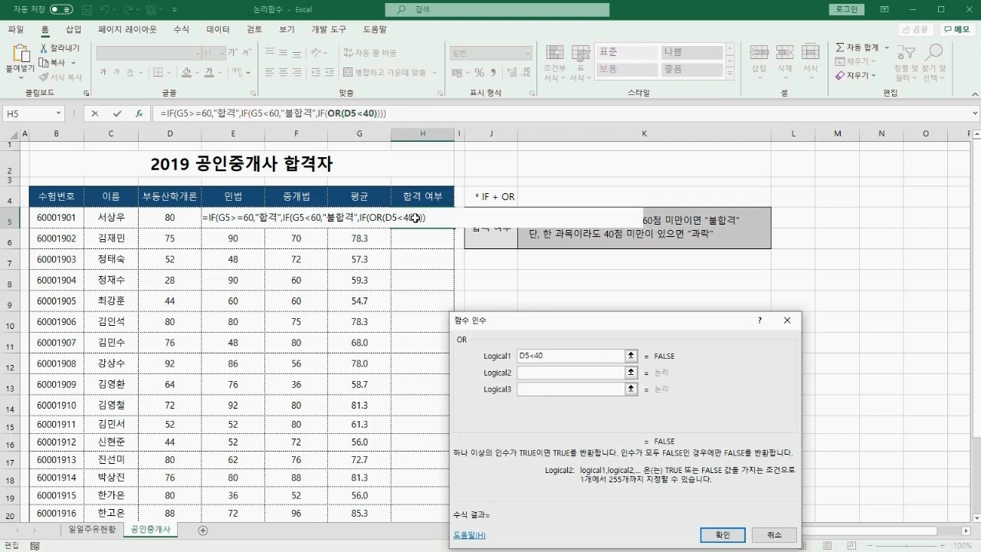
pyautogui.click(228, 218)
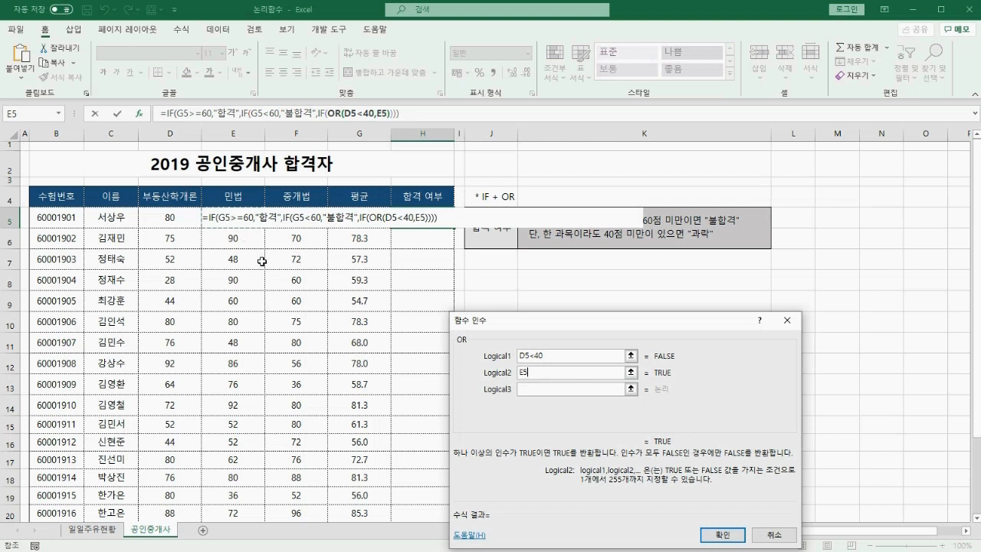
pyautogui.write('<40')
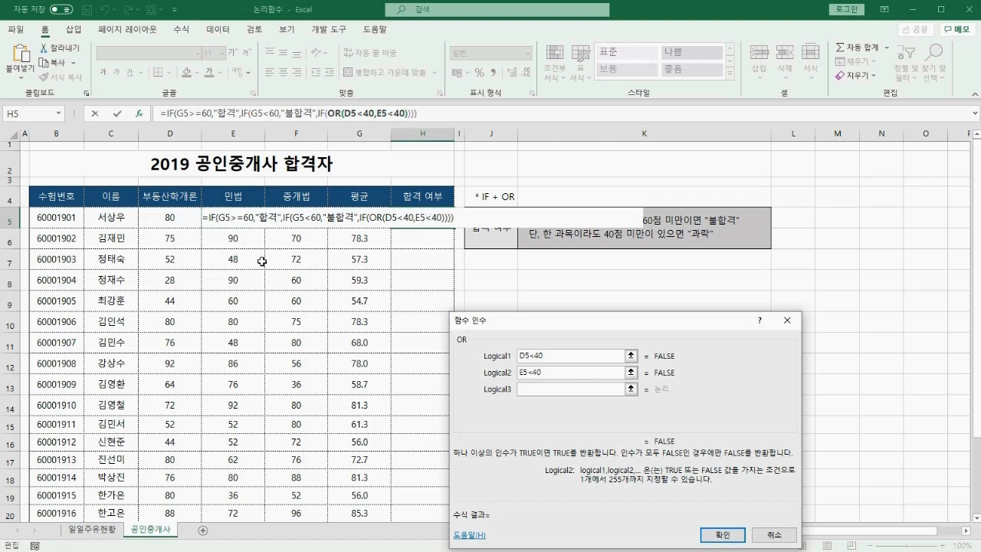
pyautogui.press('Tab')
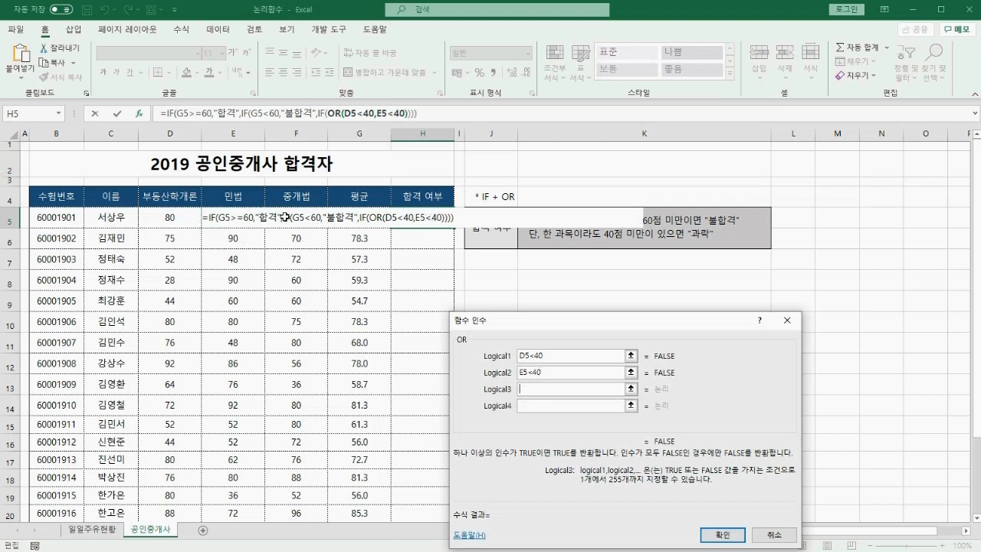
pyautogui.click(284, 218)
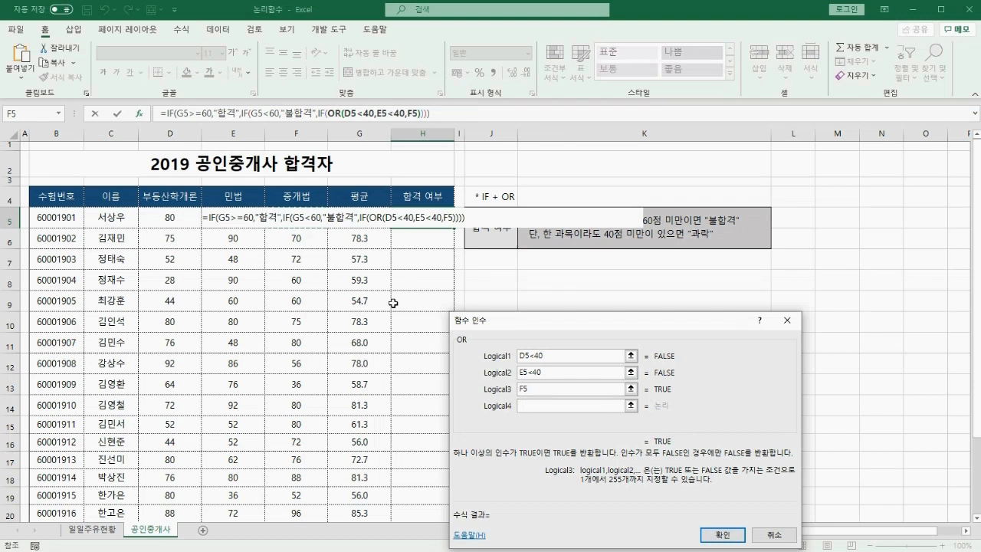
pyautogui.write('<40')
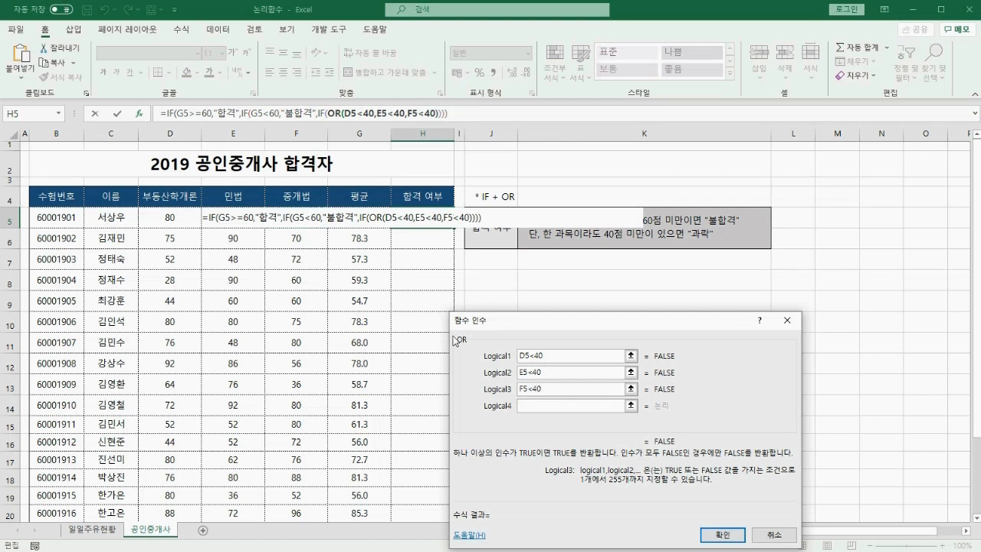
# Return to the third IF's arguments with the OR test in place.
pyautogui.hotkey('ctrl', '2')
pyautogui.moveTo(313, 96); pyautogui.dragTo(335, 90)
pyautogui.moveTo(539, 358); pyautogui.dragTo(639, 354)
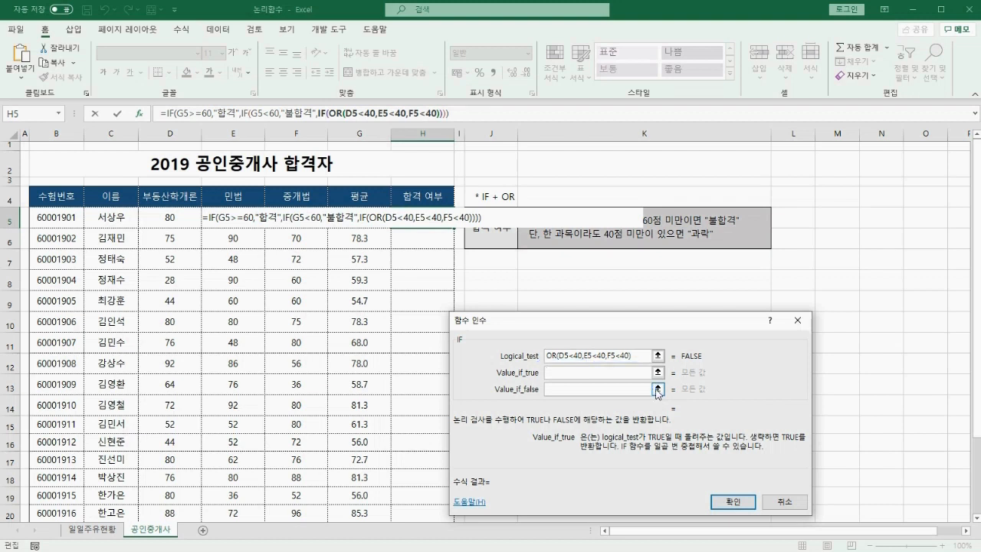
# Make the innermost IF return "과락" when true and an empty string otherwise, and confirm.
pyautogui.write('"과락"')
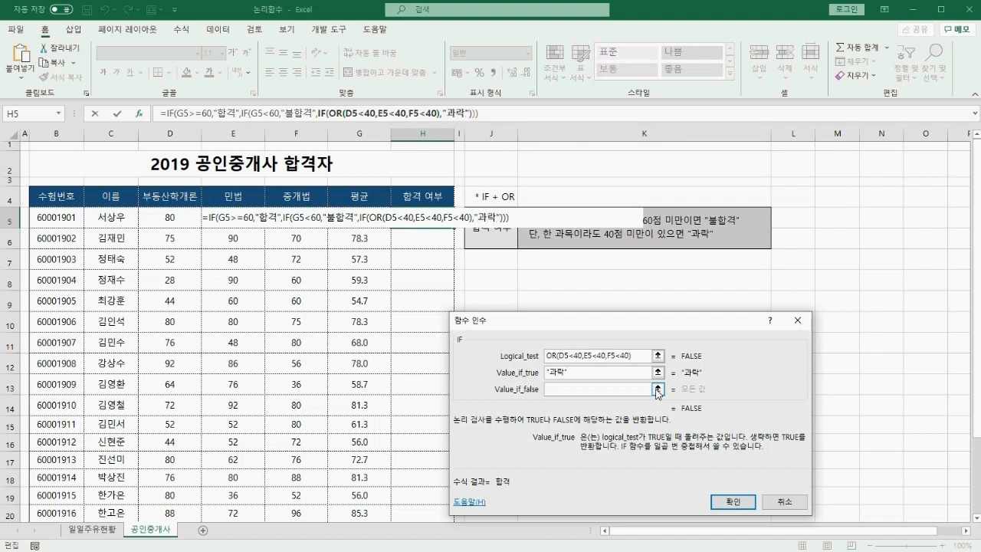
pyautogui.press('Tab')
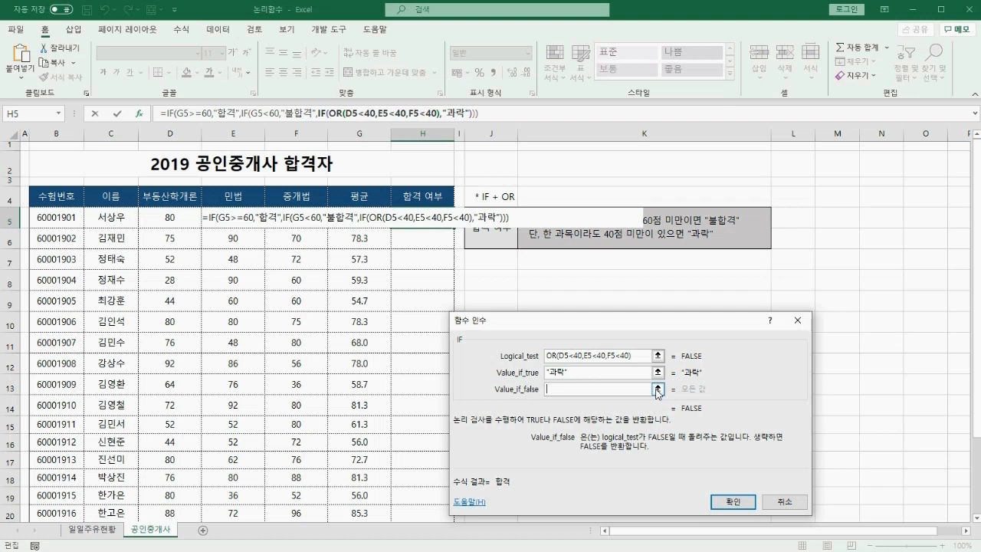
pyautogui.write('""')
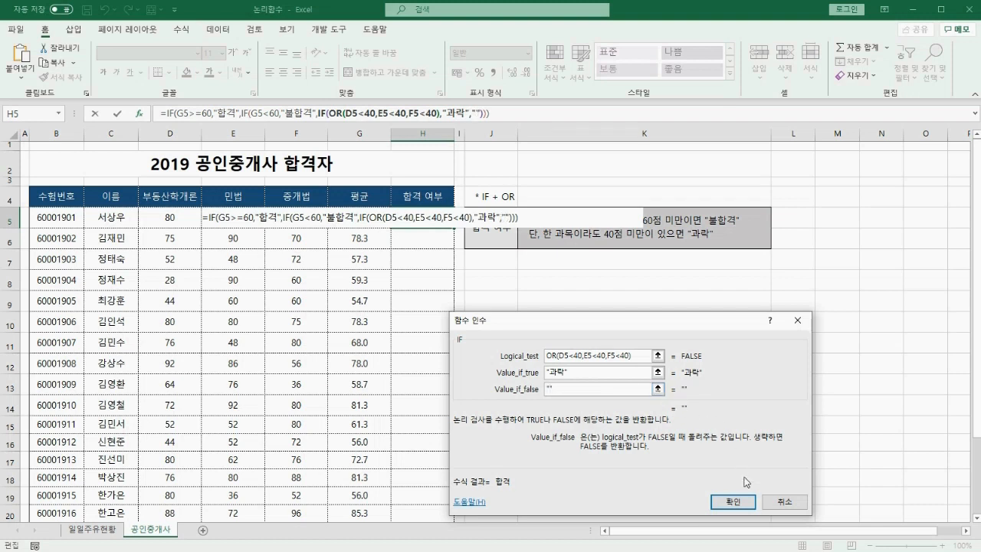
pyautogui.click(734, 502)
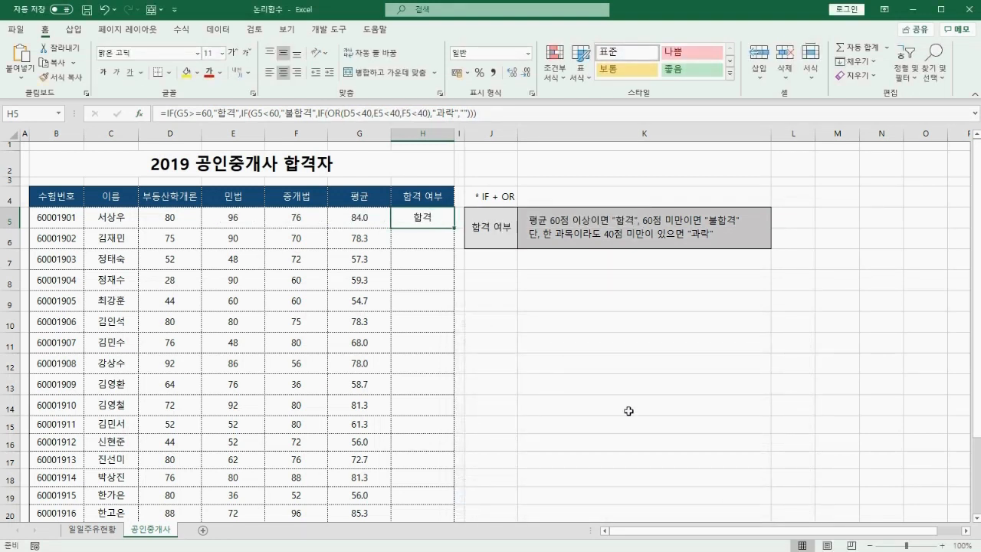
# Auto-fill the H5 formula down to H20, then underline the scores in rows 5, 8 and 13.
pyautogui.doubleClick(455, 228)
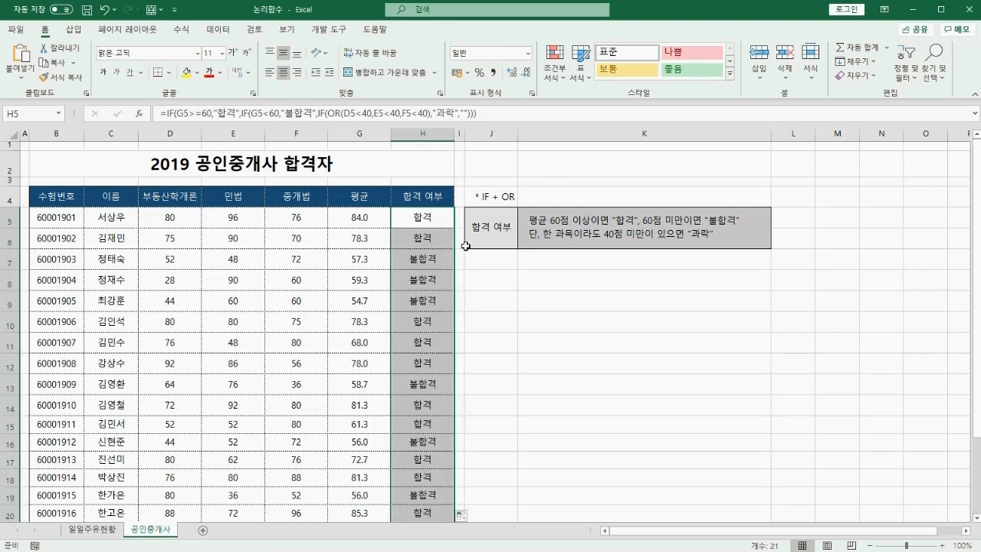
pyautogui.moveTo(347, 226); pyautogui.dragTo(383, 227)
pyautogui.moveTo(161, 227); pyautogui.dragTo(325, 225)
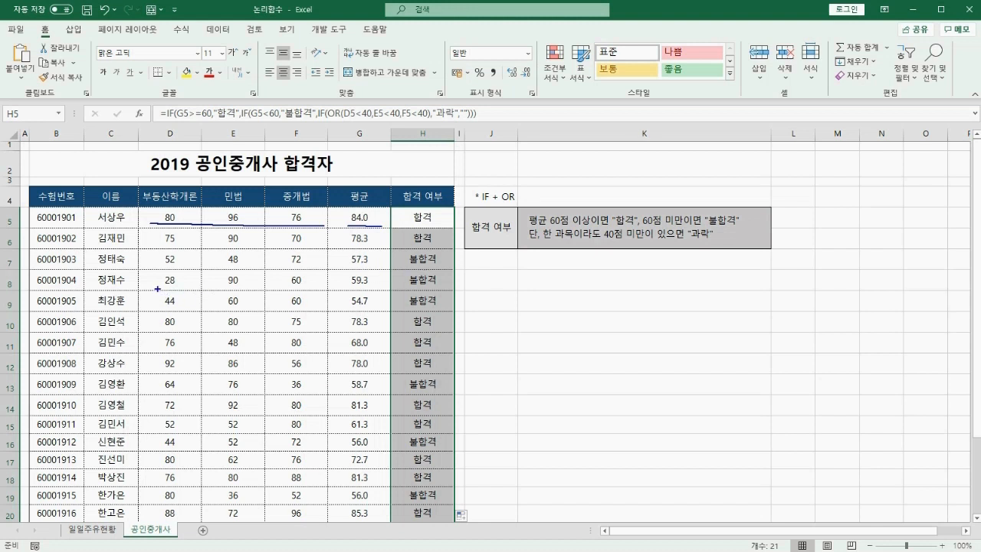
pyautogui.moveTo(157, 289); pyautogui.dragTo(449, 284)
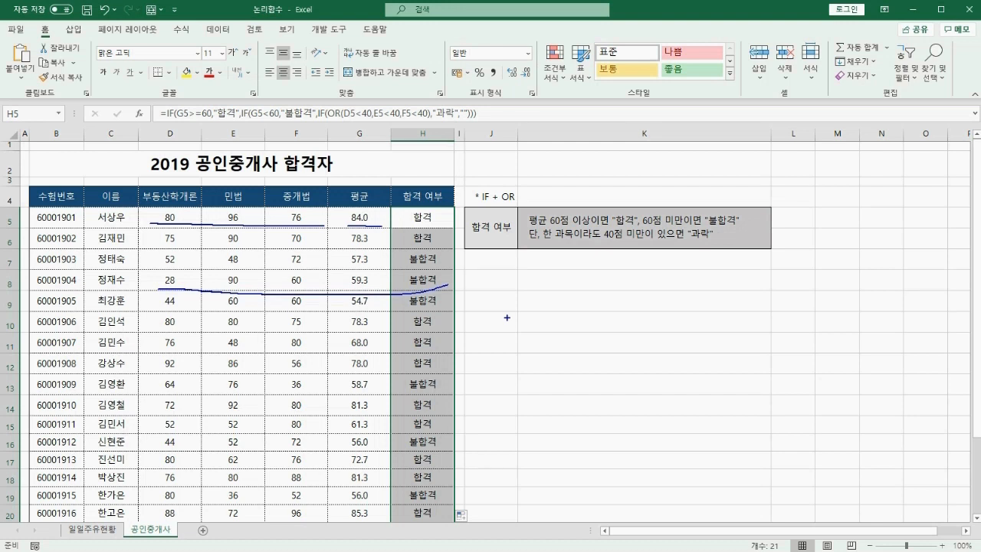
pyautogui.moveTo(122, 394); pyautogui.dragTo(463, 390)
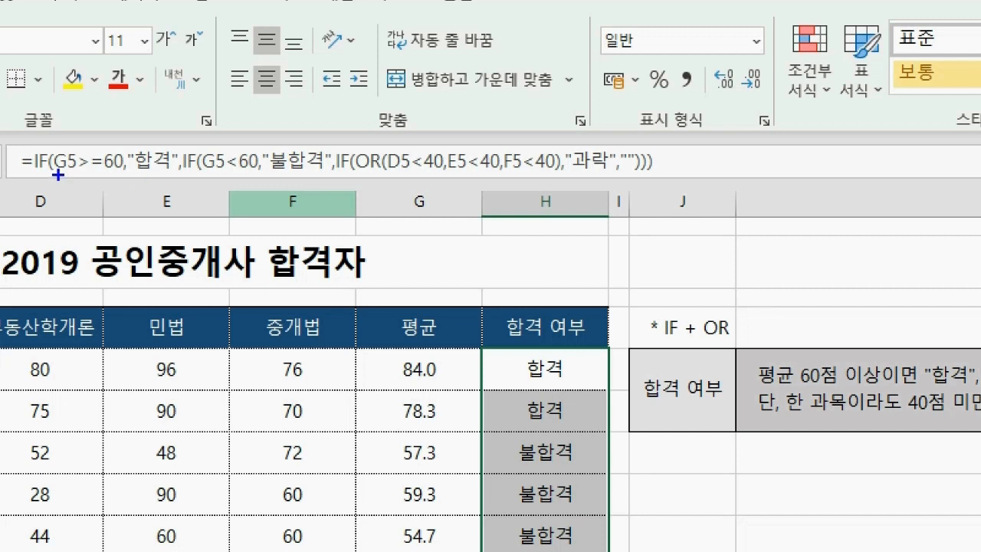
pyautogui.moveTo(219, 128); pyautogui.dragTo(152, 193)
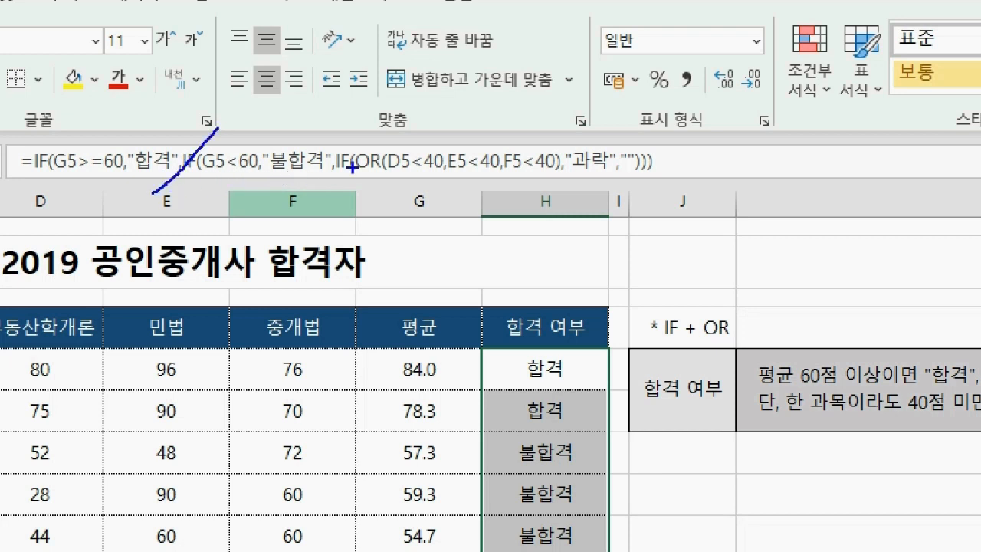
pyautogui.moveTo(355, 131); pyautogui.dragTo(292, 181)
pyautogui.moveTo(127, 137)
pyautogui.mouseDown()
pyautogui.moveTo(129, 122)
pyautogui.moveTo(191, 94)
pyautogui.moveTo(264, 126)
pyautogui.moveTo(269, 112)
pyautogui.moveTo(420, 144)
pyautogui.mouseUp()
pyautogui.moveTo(437, 126); pyautogui.dragTo(420, 144)
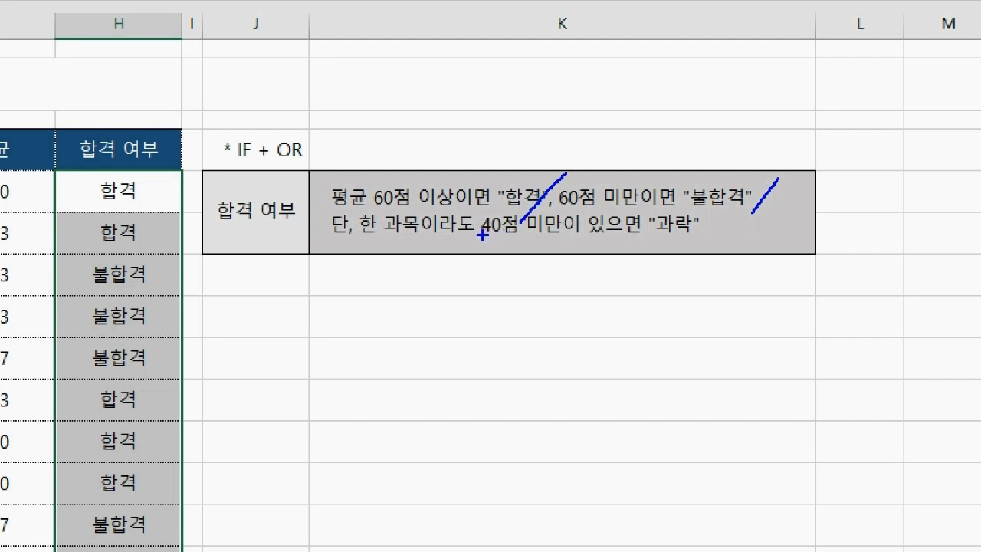
pyautogui.moveTo(483, 235); pyautogui.dragTo(561, 230)
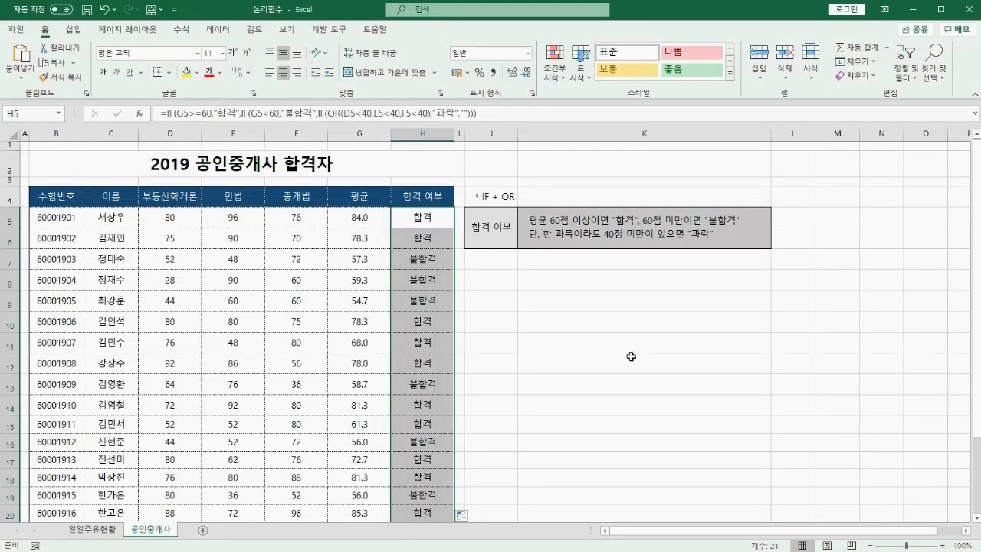
# Undo the auto-fill and H5 formula, then underline the 과락 rule in the note.
pyautogui.hotkey('ctrl', 'z')
pyautogui.hotkey('ctrl', 'z')
pyautogui.hotkey('ctrl', 'z')
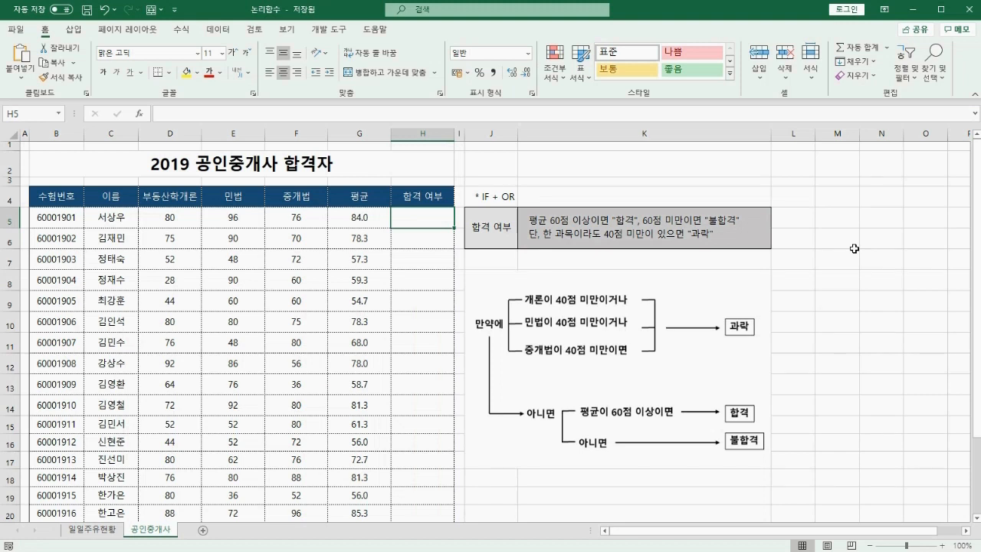
pyautogui.moveTo(522, 241); pyautogui.dragTo(718, 239)
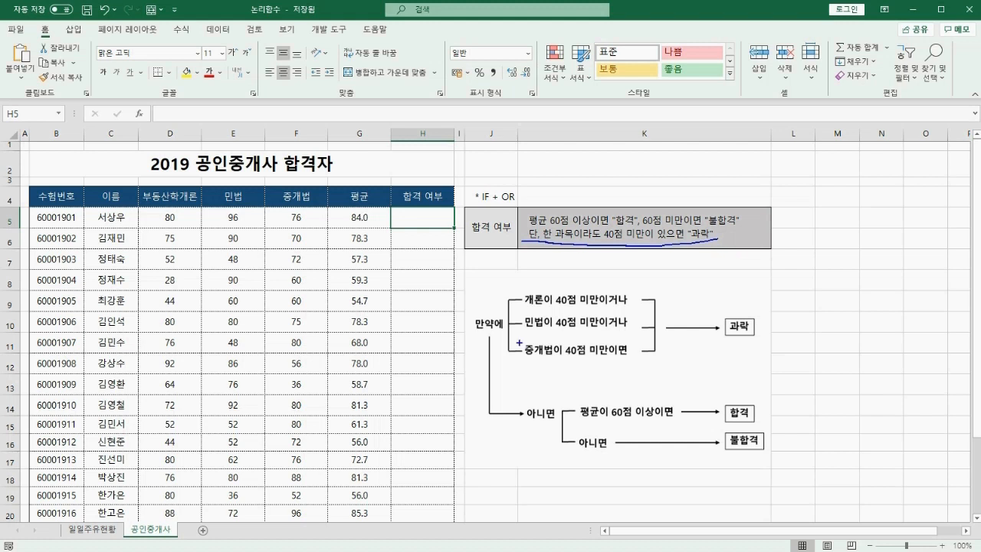
pyautogui.press('e')
pyautogui.moveTo(472, 288)
pyautogui.mouseDown()
pyautogui.moveTo(473, 325)
pyautogui.moveTo(485, 325)
pyautogui.mouseUp()
pyautogui.moveTo(477, 304)
pyautogui.mouseDown()
pyautogui.moveTo(491, 305)
pyautogui.moveTo(512, 360)
pyautogui.mouseUp()
pyautogui.moveTo(652, 290); pyautogui.dragTo(651, 360)
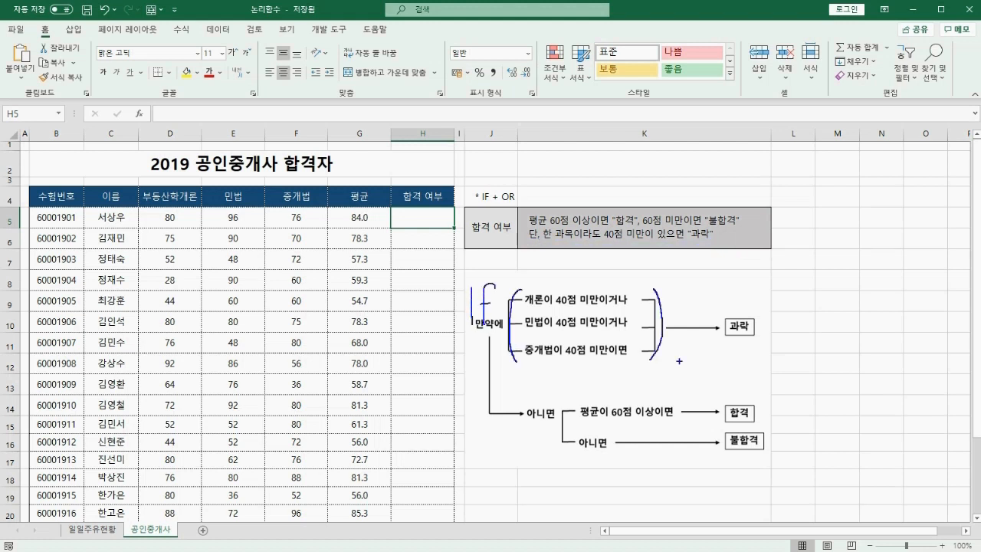
pyautogui.moveTo(637, 266); pyautogui.dragTo(633, 282)
pyautogui.moveTo(728, 297)
pyautogui.mouseDown()
pyautogui.moveTo(726, 315)
pyautogui.moveTo(746, 313)
pyautogui.mouseUp()
pyautogui.moveTo(532, 383)
pyautogui.mouseDown()
pyautogui.moveTo(544, 396)
pyautogui.moveTo(536, 404)
pyautogui.mouseUp()
pyautogui.moveTo(551, 388); pyautogui.dragTo(796, 476)
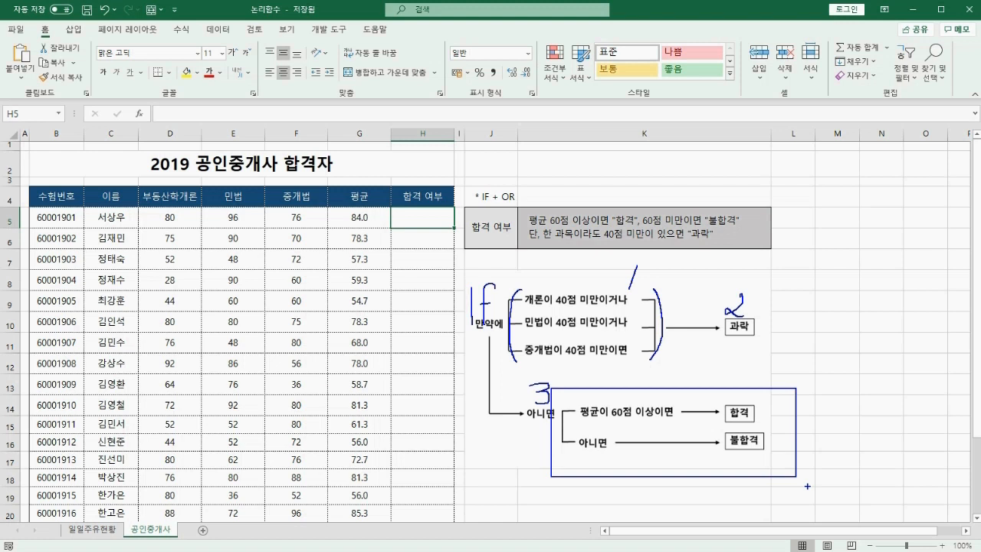
pyautogui.moveTo(537, 415)
pyautogui.mouseDown()
pyautogui.moveTo(520, 448)
pyautogui.moveTo(542, 429)
pyautogui.mouseUp()
pyautogui.moveTo(610, 396); pyautogui.dragTo(602, 408)
pyautogui.moveTo(728, 395); pyautogui.dragTo(744, 404)
pyautogui.moveTo(754, 428); pyautogui.dragTo(751, 441)
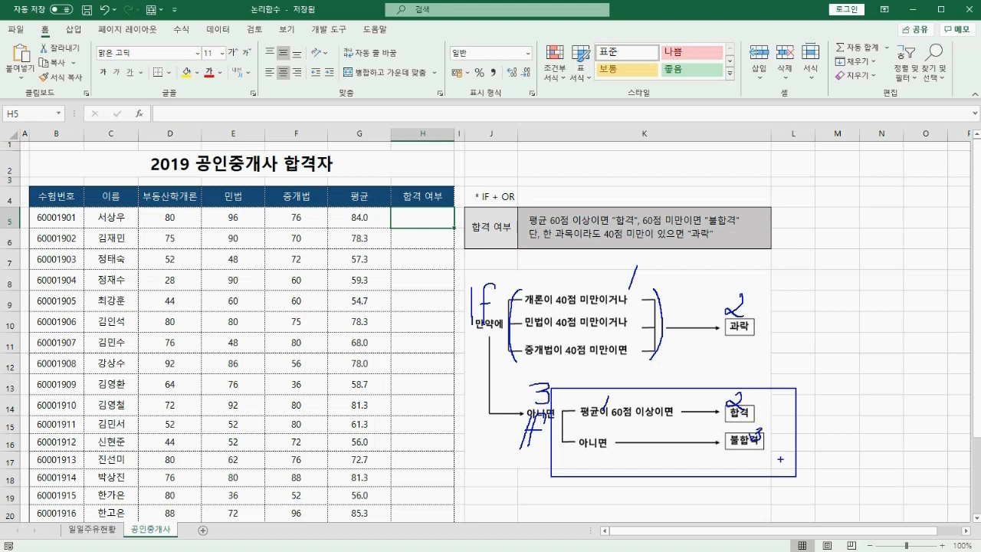
pyautogui.press('Escape')
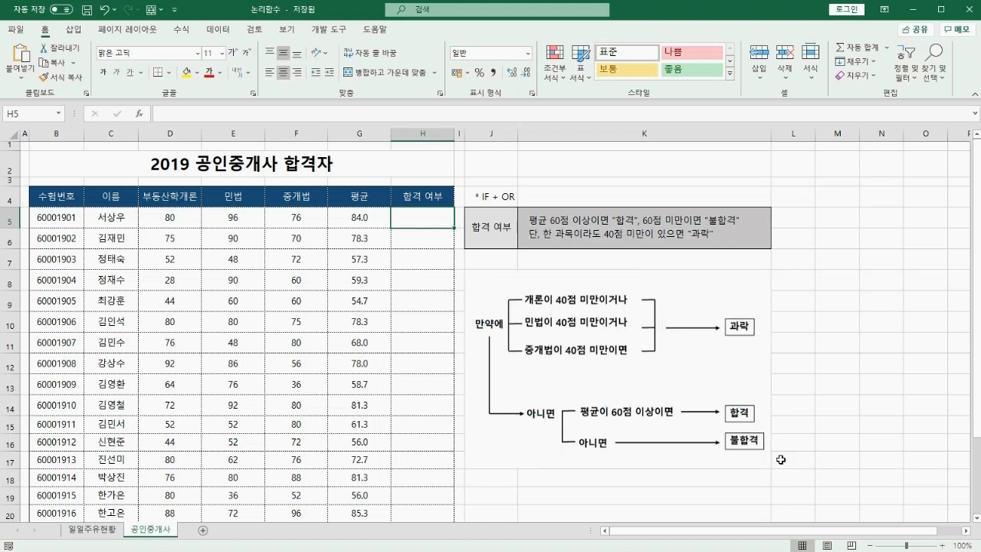
# Start =IF( in H5 with OR() as its Logical_test, and mark the OR.
pyautogui.write('=IF')
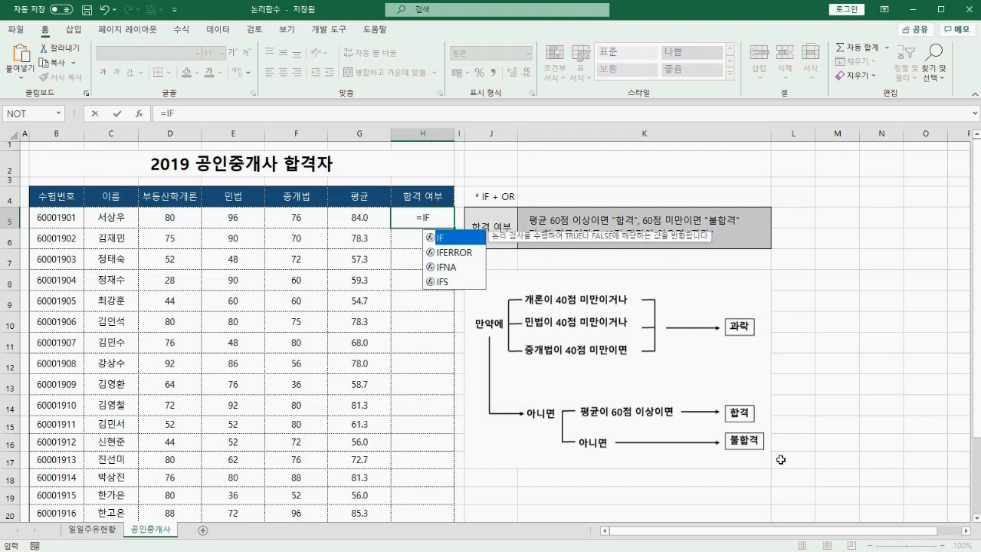
pyautogui.write('(')
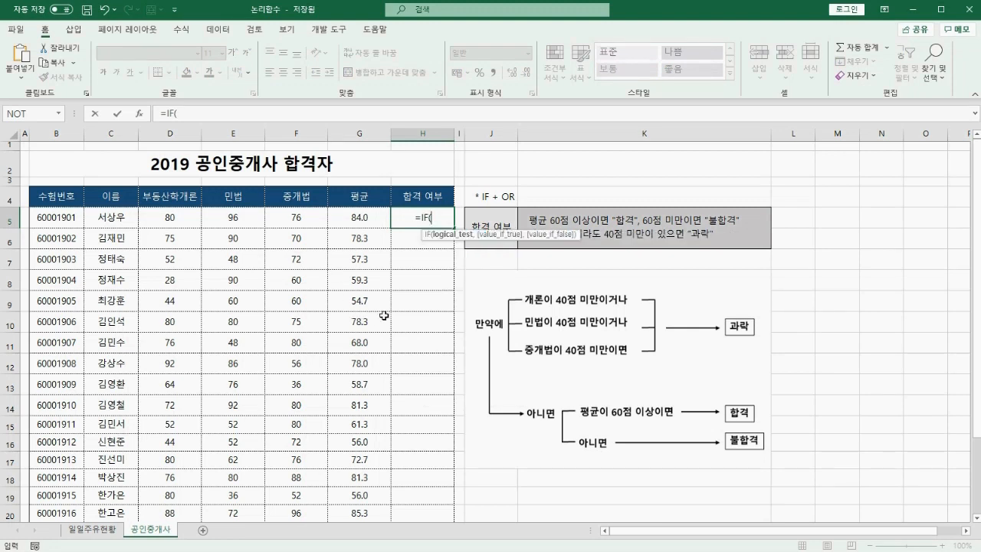
pyautogui.hotkey('ctrl', 'a')
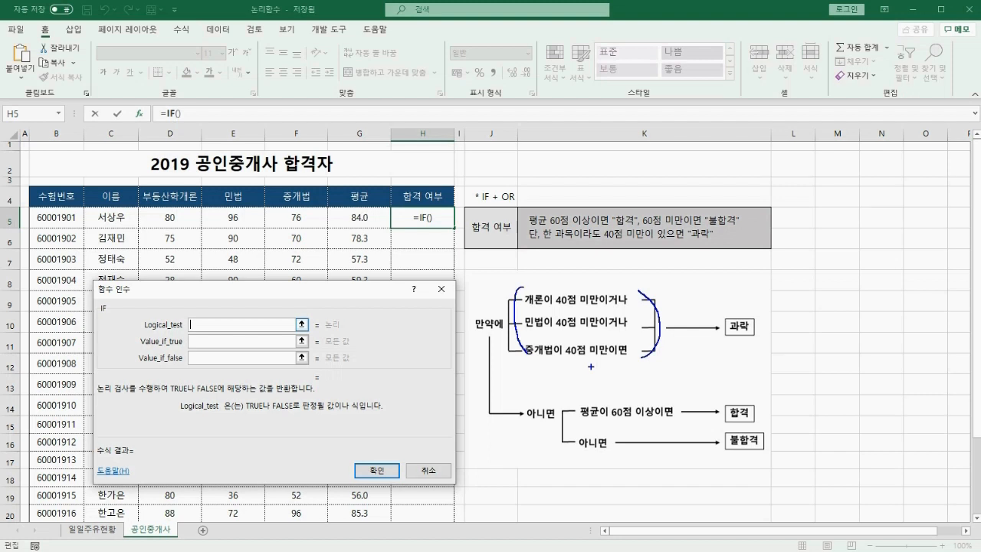
pyautogui.press('Escape')
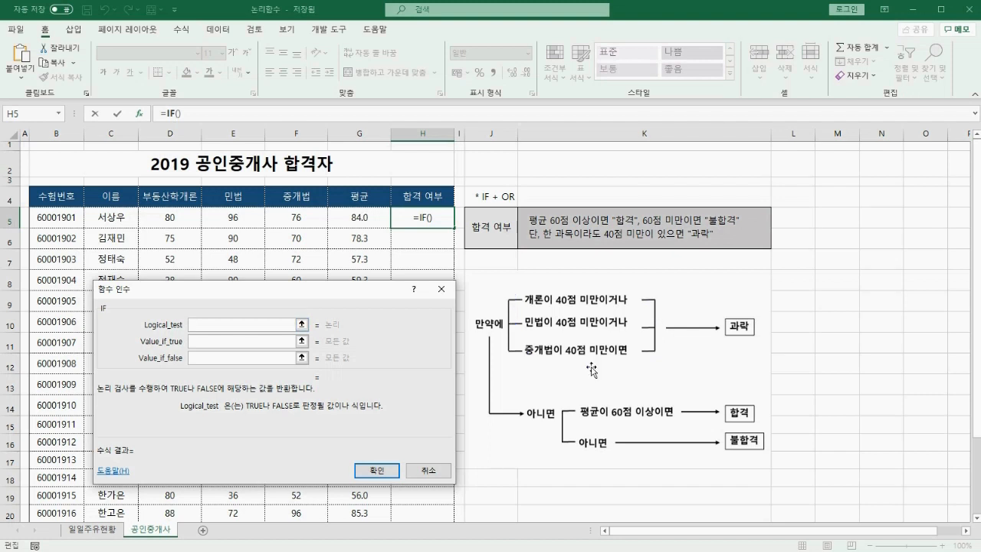
pyautogui.write('OR()')
pyautogui.hotkey('ctrl', '2')
pyautogui.moveTo(177, 90); pyautogui.dragTo(200, 84)
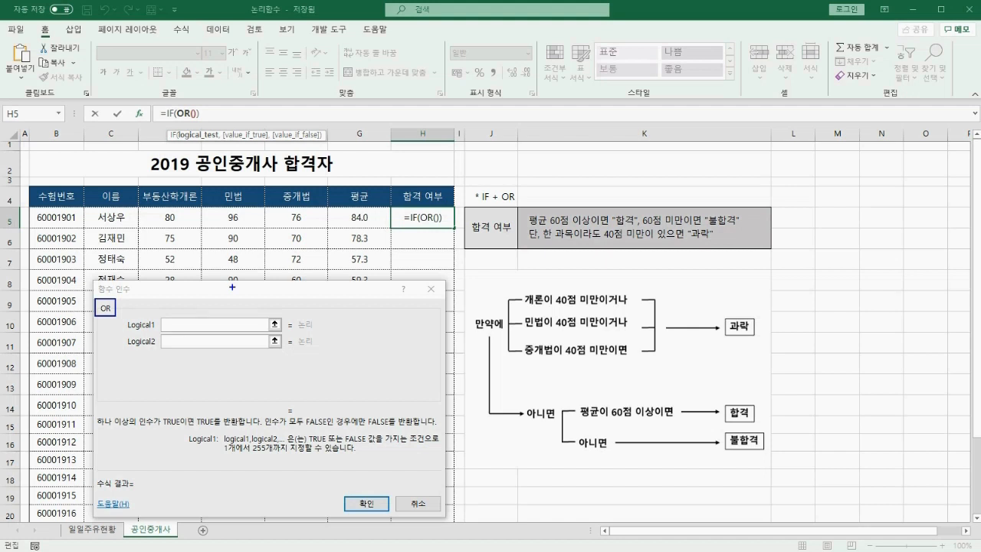
# Enter the OR conditions D5<40, E5<40 and F5<40.
pyautogui.press('Escape')
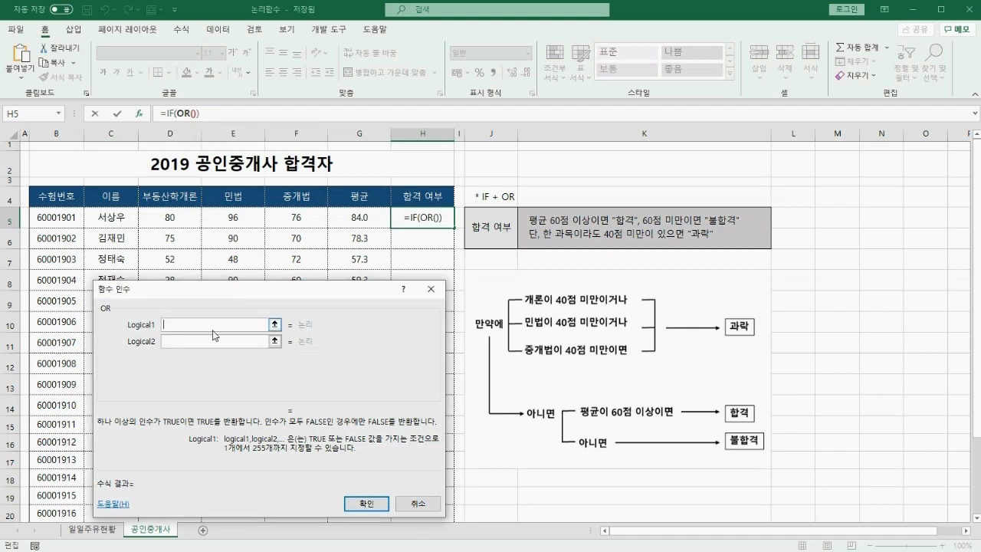
pyautogui.click(169, 220)
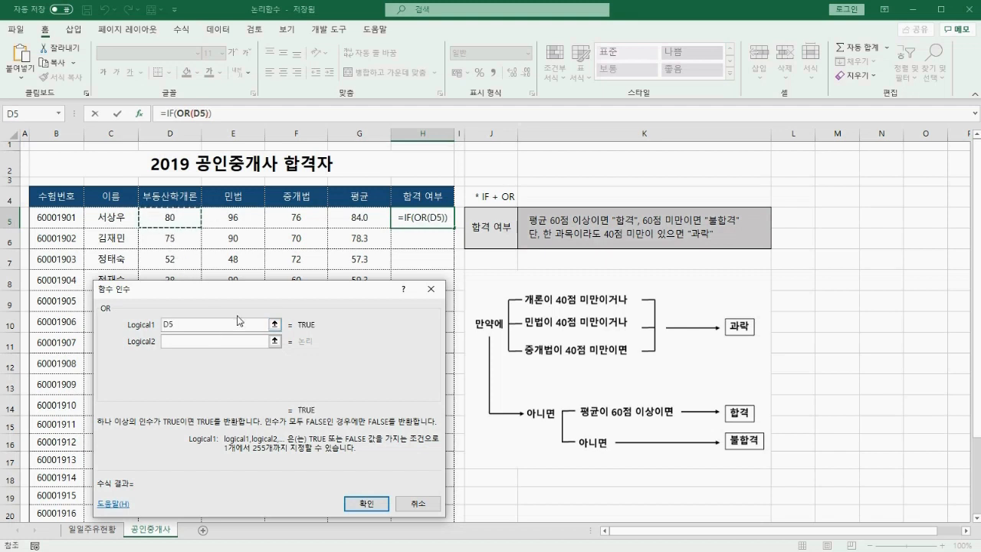
pyautogui.write('<')
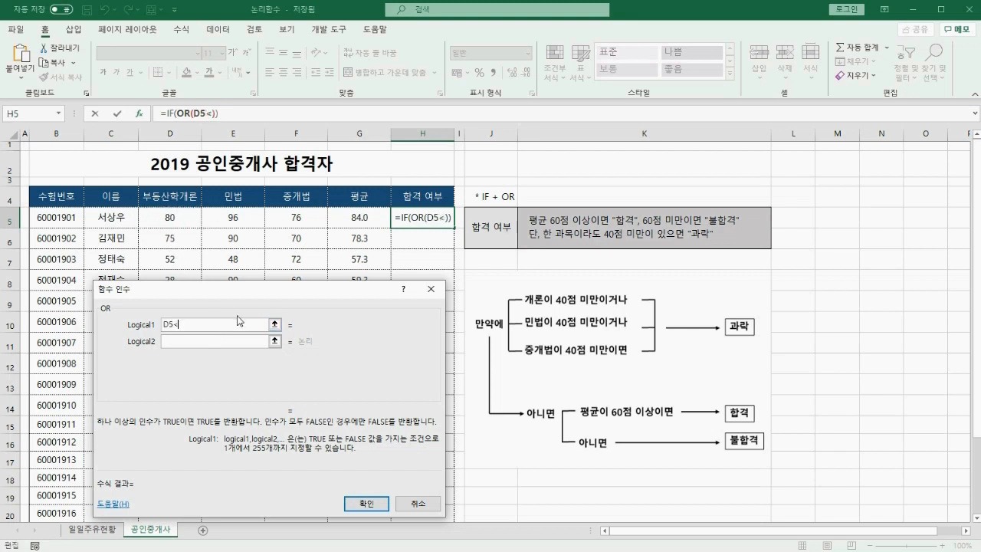
pyautogui.write('40')
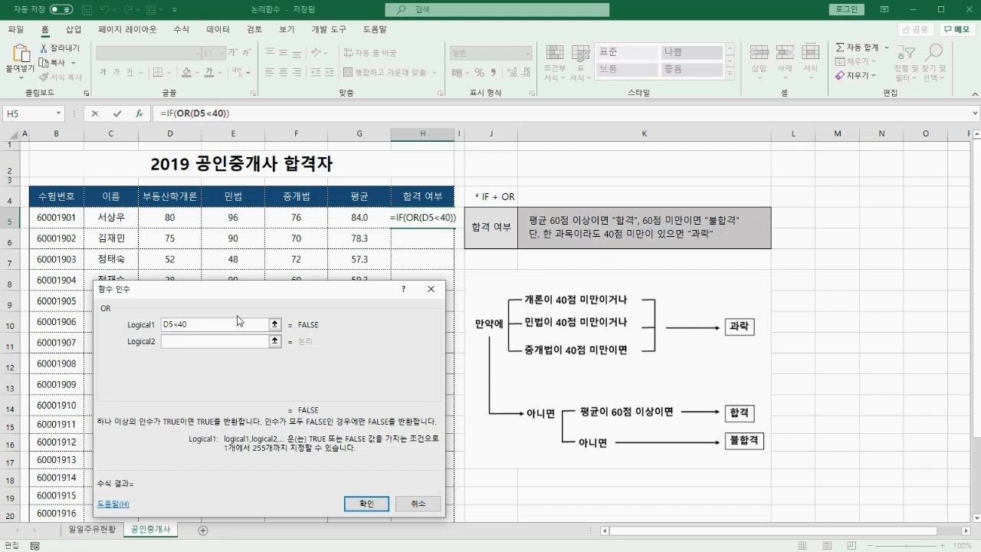
pyautogui.press('Tab')
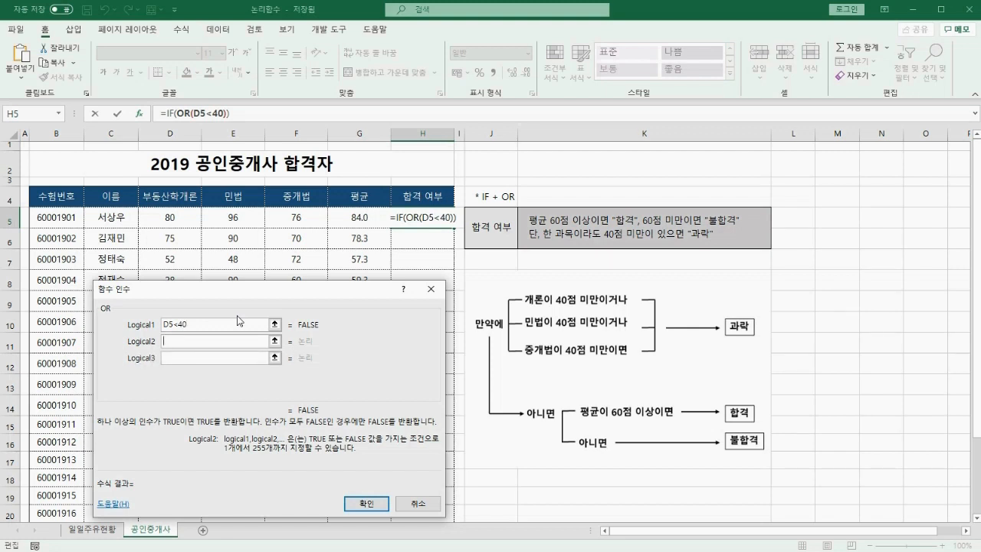
pyautogui.click(231, 219)
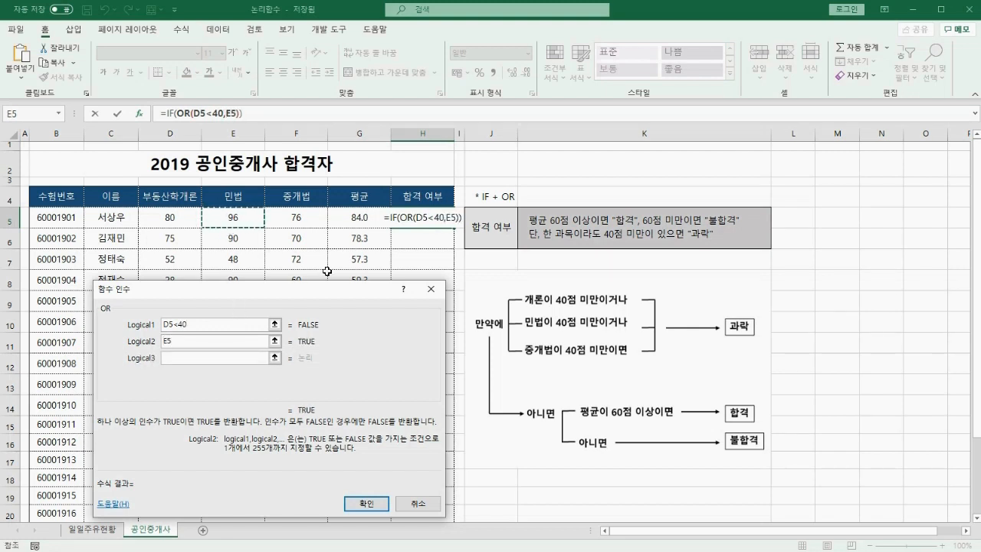
pyautogui.write('<')
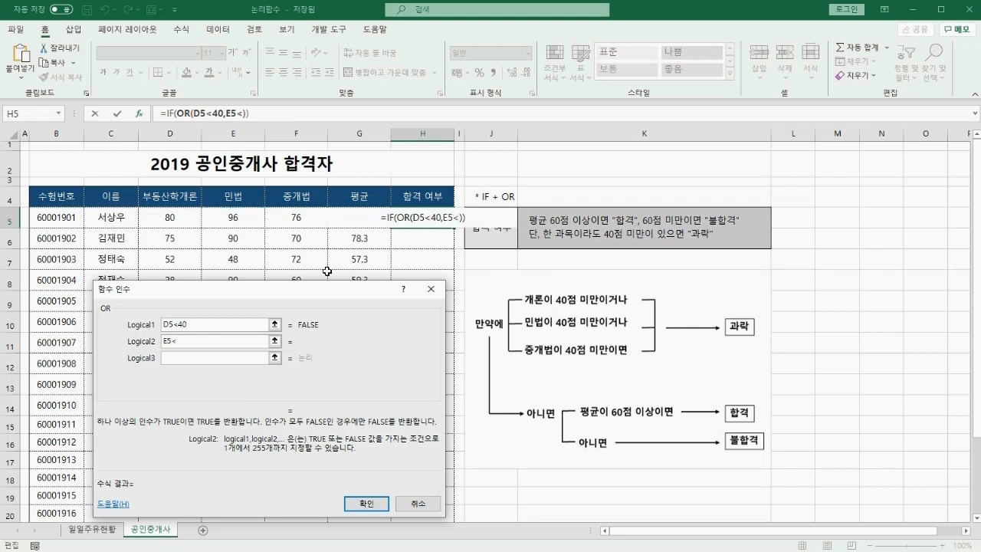
pyautogui.write('40')
pyautogui.press('Tab')
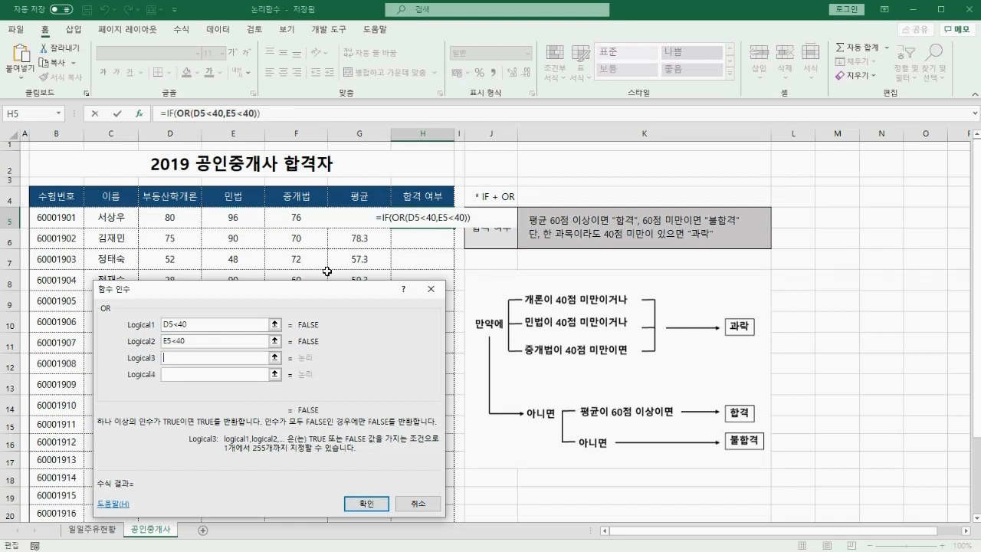
pyautogui.click(305, 221)
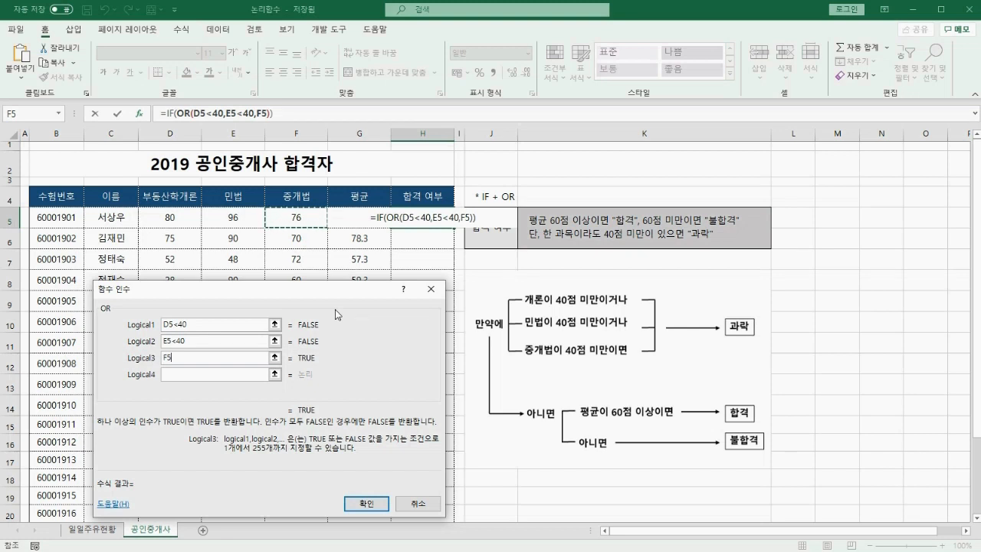
pyautogui.write('<40')
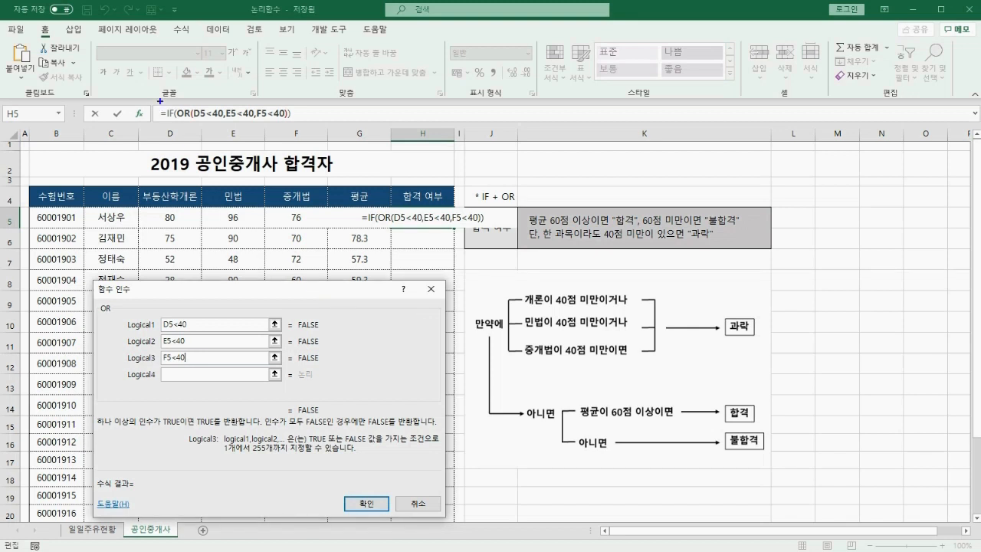
pyautogui.moveTo(160, 100)
pyautogui.mouseDown()
pyautogui.moveTo(168, 117)
pyautogui.moveTo(182, 86)
pyautogui.mouseUp()
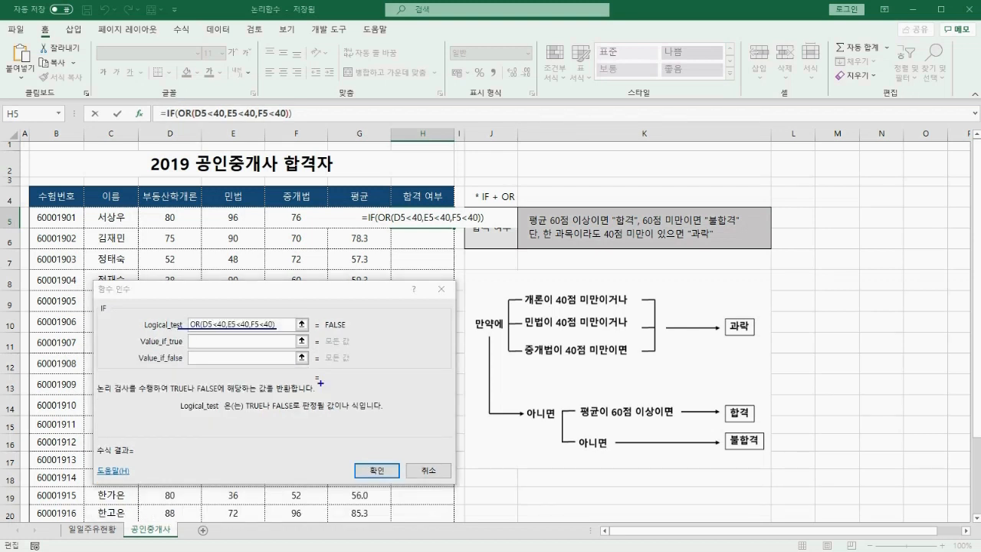
# Make the IF return "과락" when any subject is under 40.
pyautogui.moveTo(729, 300); pyautogui.dragTo(759, 297)
pyautogui.press('Escape')
pyautogui.press('Tab')
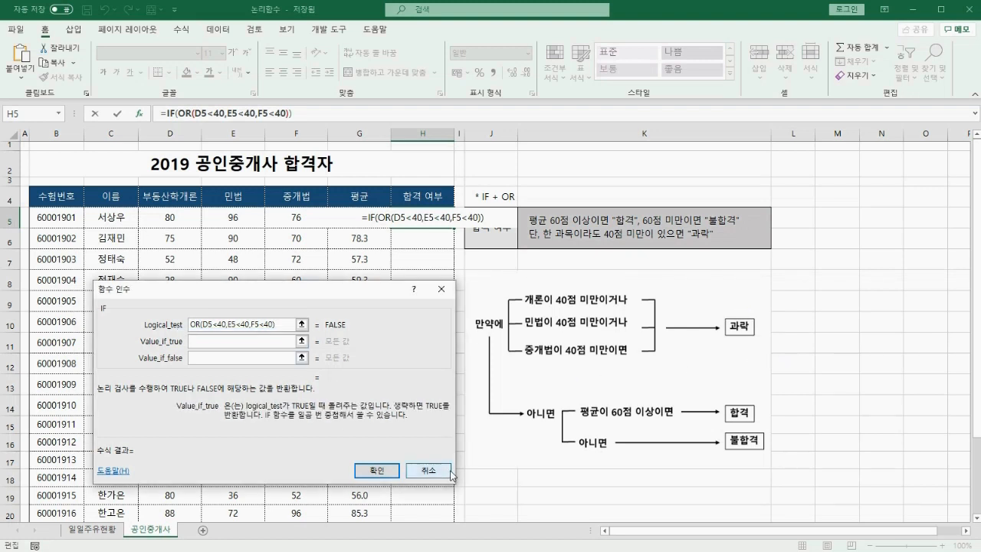
pyautogui.write('"')
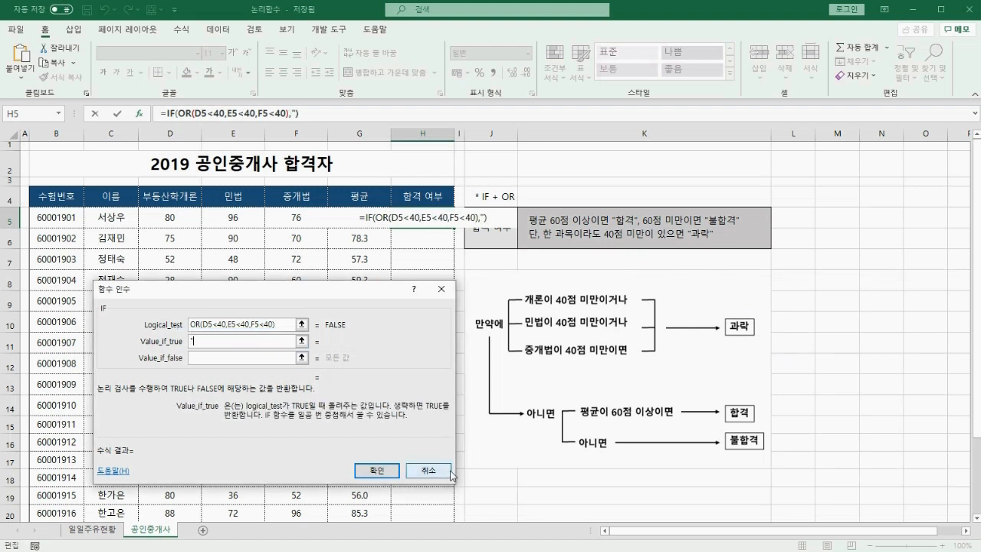
pyautogui.write('과락"')
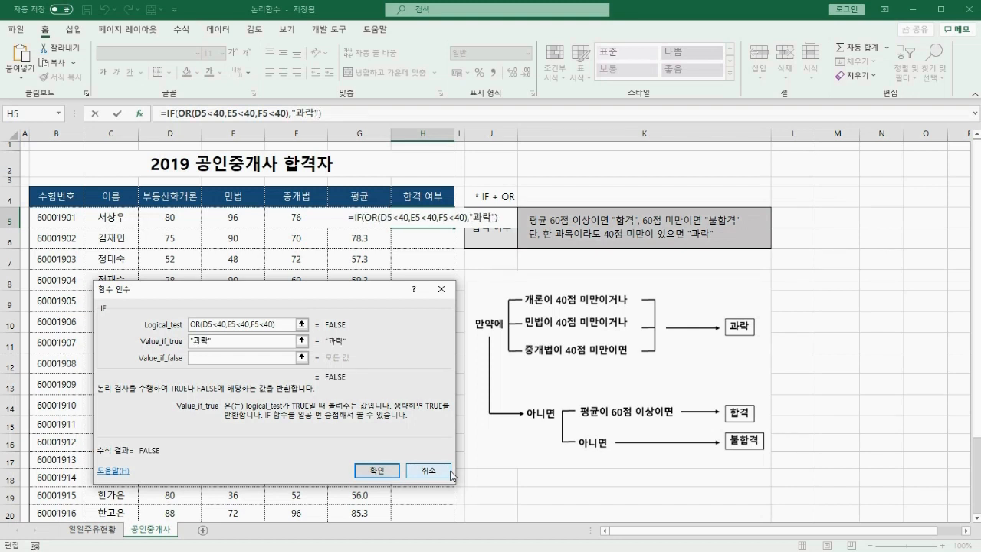
# Put a nested IF() in Value_if_false for when no subject fails.
pyautogui.press('Tab')
pyautogui.moveTo(514, 387); pyautogui.dragTo(799, 470)
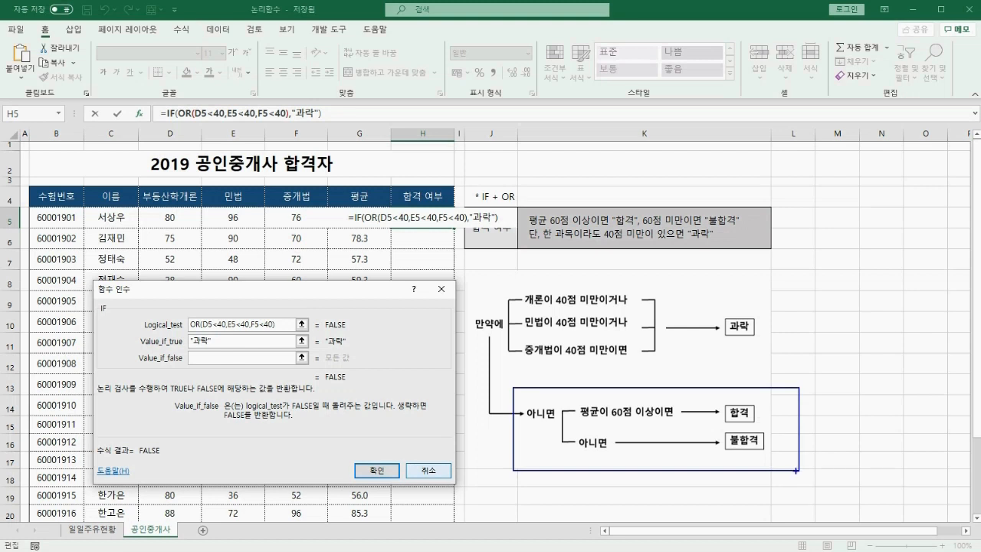
pyautogui.press('Escape')
pyautogui.write('IF')
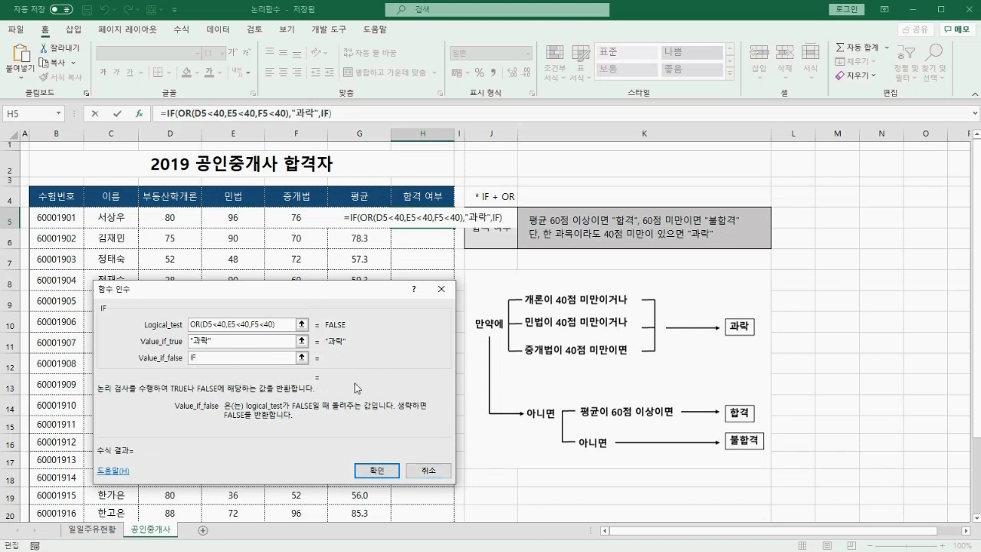
pyautogui.write('()')
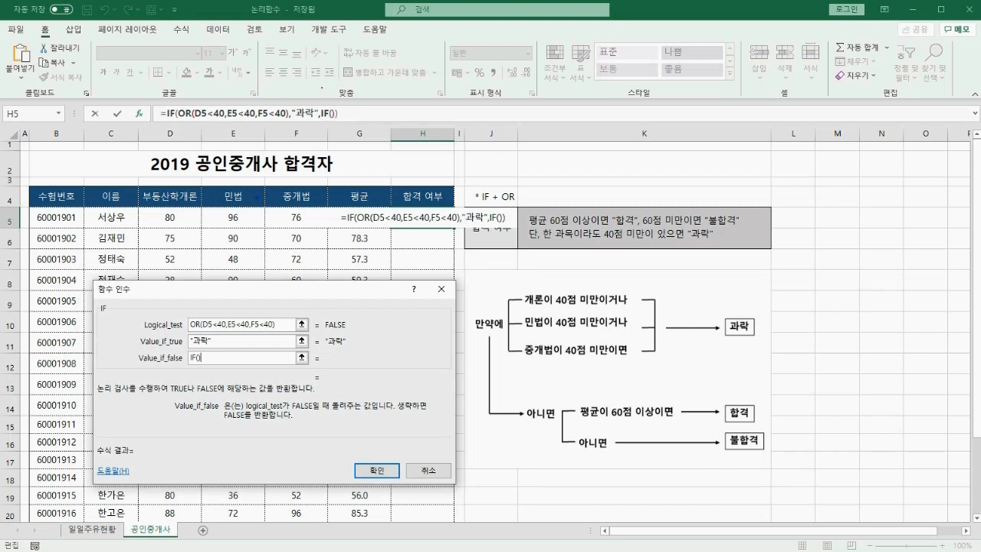
pyautogui.moveTo(322, 90); pyautogui.dragTo(339, 89)
pyautogui.moveTo(576, 421); pyautogui.dragTo(693, 421)
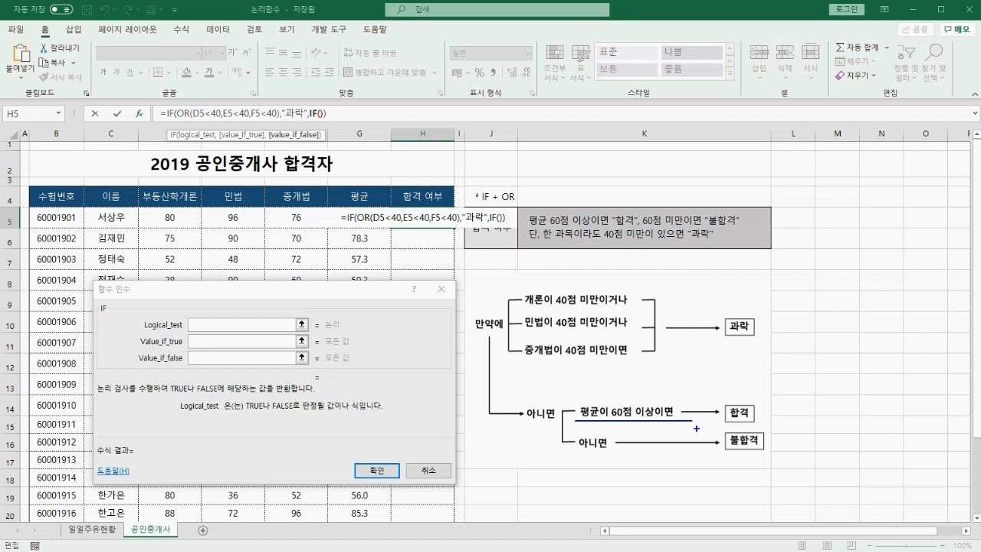
# Set the nested IF to test G5>=60, returning "합격" or else "불합격", and confirm.
pyautogui.click(357, 217)
pyautogui.write('>')
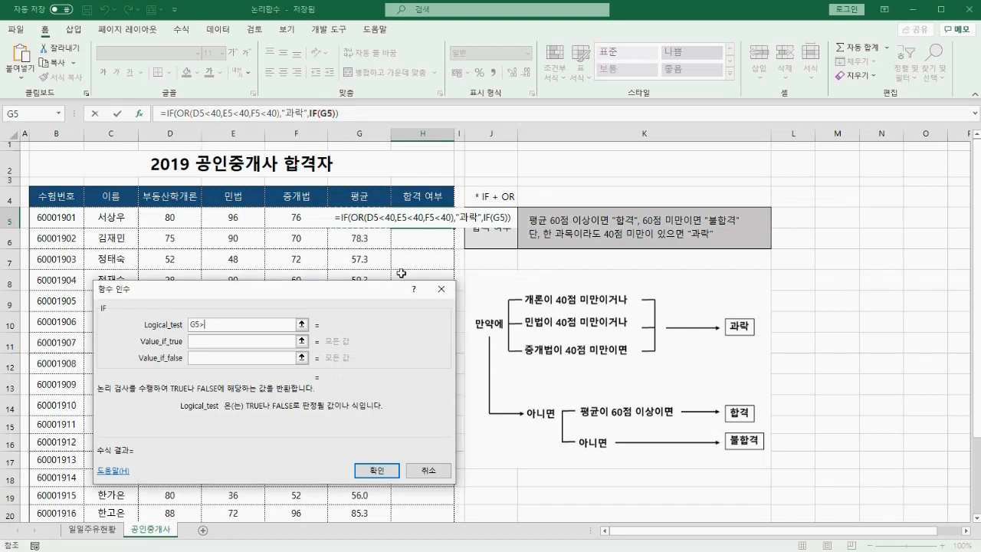
pyautogui.write('=60')
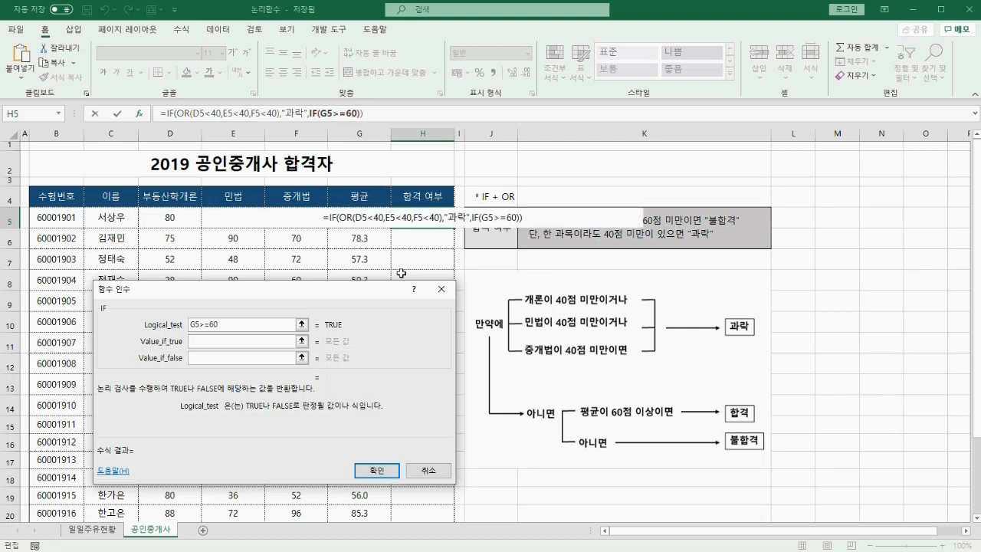
pyautogui.press('Tab')
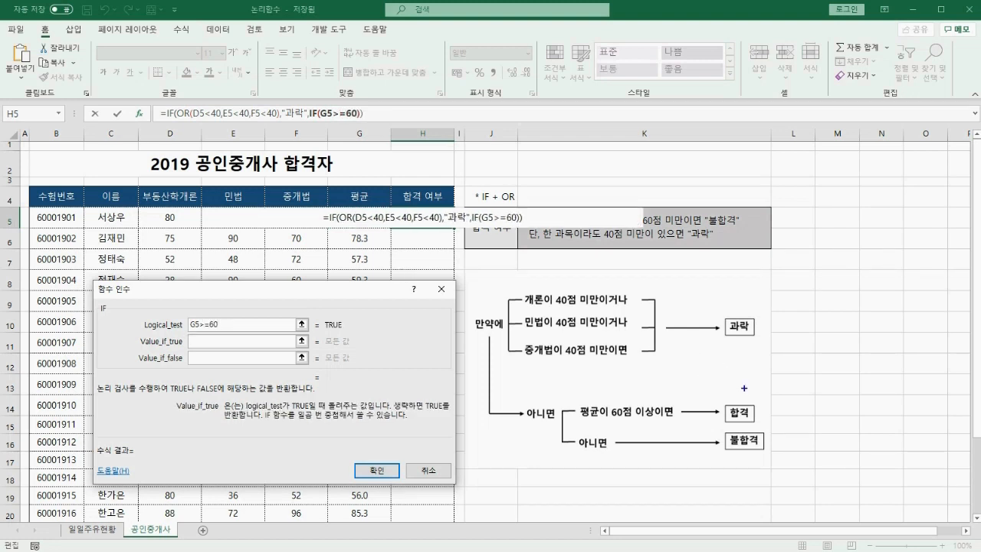
pyautogui.moveTo(738, 391); pyautogui.dragTo(760, 391)
pyautogui.press('Escape')
pyautogui.write('"합격"')
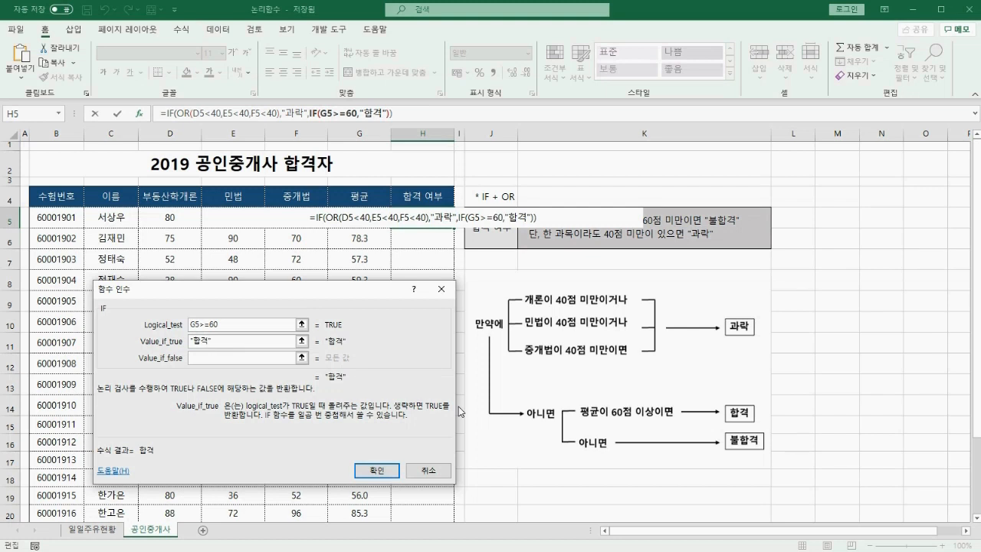
pyautogui.press('Tab')
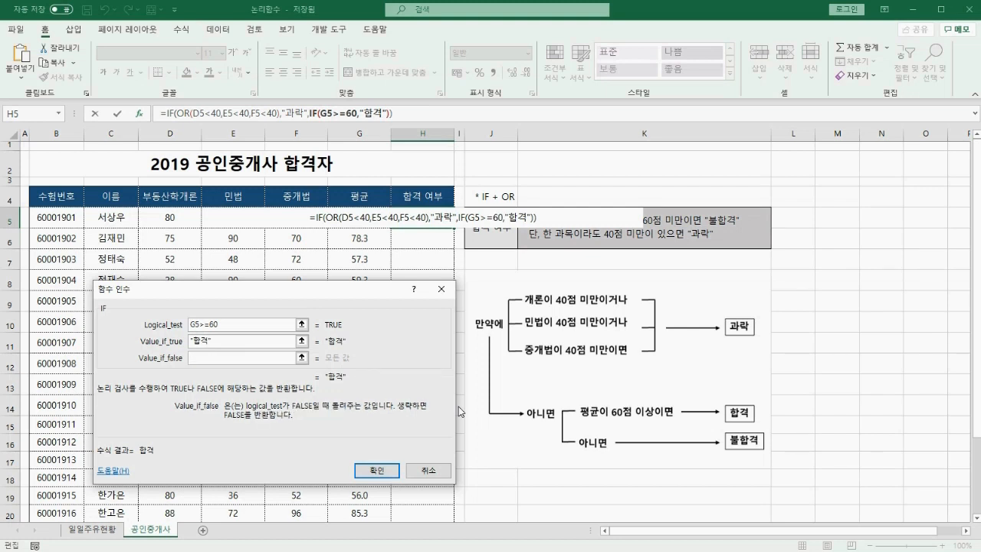
pyautogui.write('"불합격"')
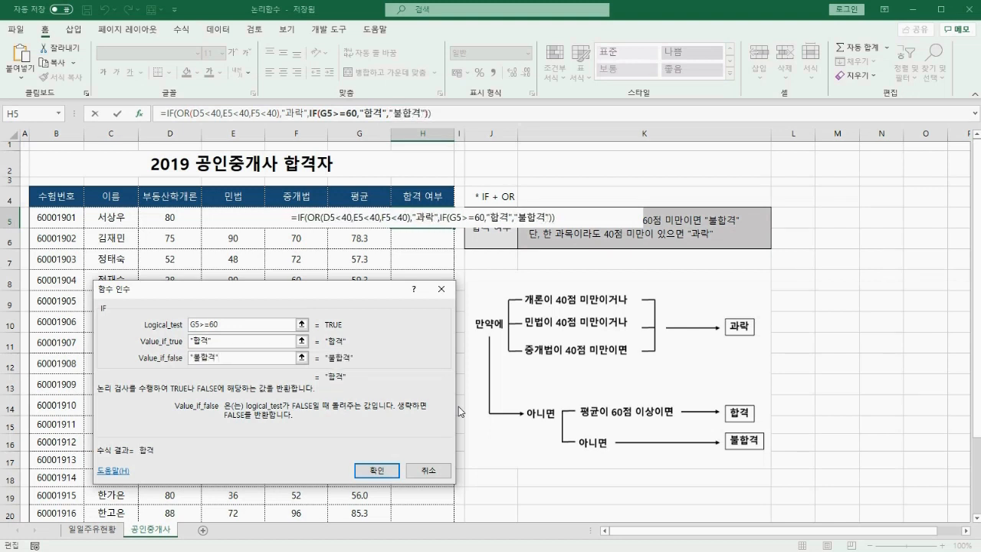
pyautogui.click(377, 470)
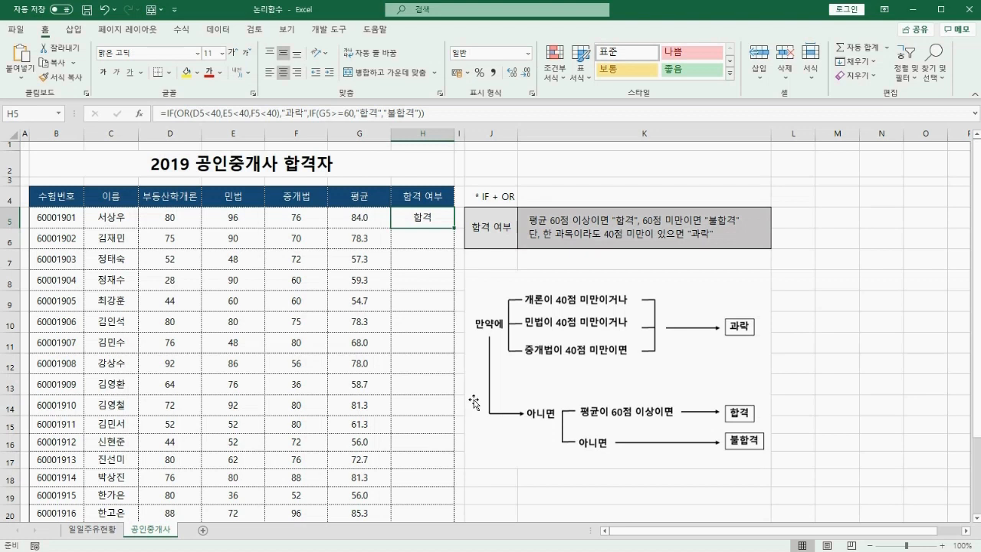
# Auto-fill the revised formula down to H20, then underline several rows' scores and averages.
pyautogui.doubleClick(454, 228)
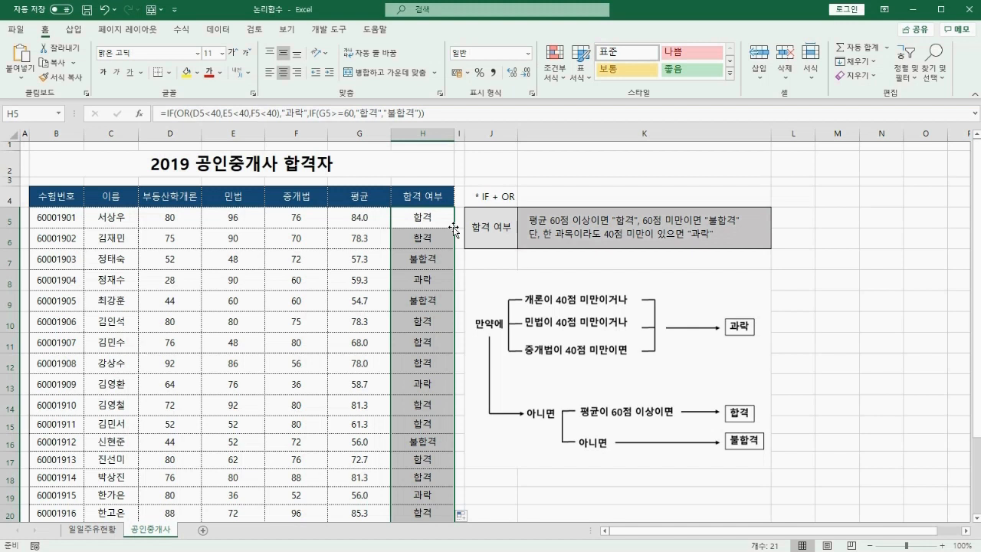
pyautogui.hotkey('ctrl', '2')
pyautogui.moveTo(345, 223); pyautogui.dragTo(373, 224)
pyautogui.moveTo(154, 224); pyautogui.dragTo(312, 226)
pyautogui.moveTo(348, 262); pyautogui.dragTo(371, 263)
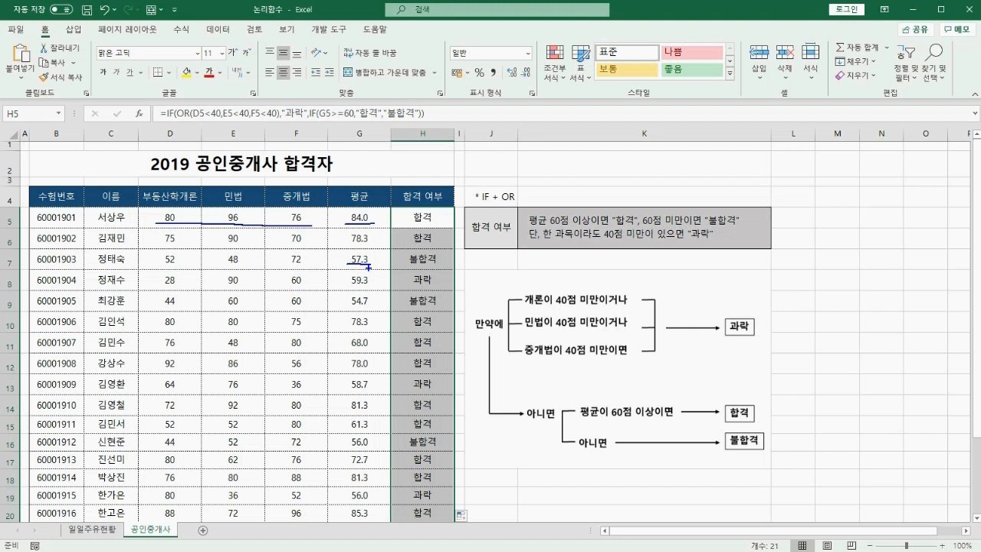
pyautogui.moveTo(149, 264); pyautogui.dragTo(311, 262)
pyautogui.moveTo(179, 273)
pyautogui.mouseDown()
pyautogui.moveTo(187, 283)
pyautogui.moveTo(197, 268)
pyautogui.mouseUp()
pyautogui.moveTo(398, 289); pyautogui.dragTo(436, 288)
pyautogui.press('Escape')
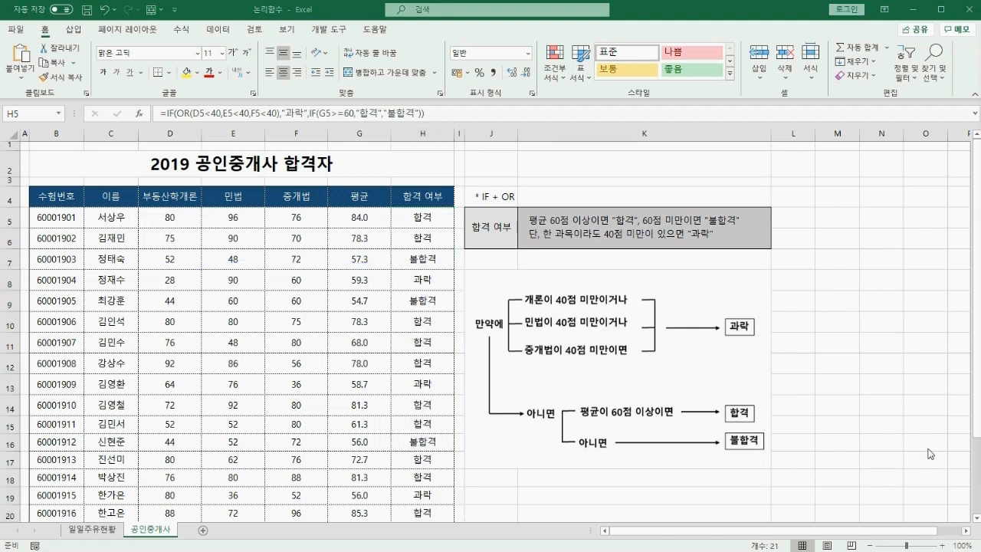